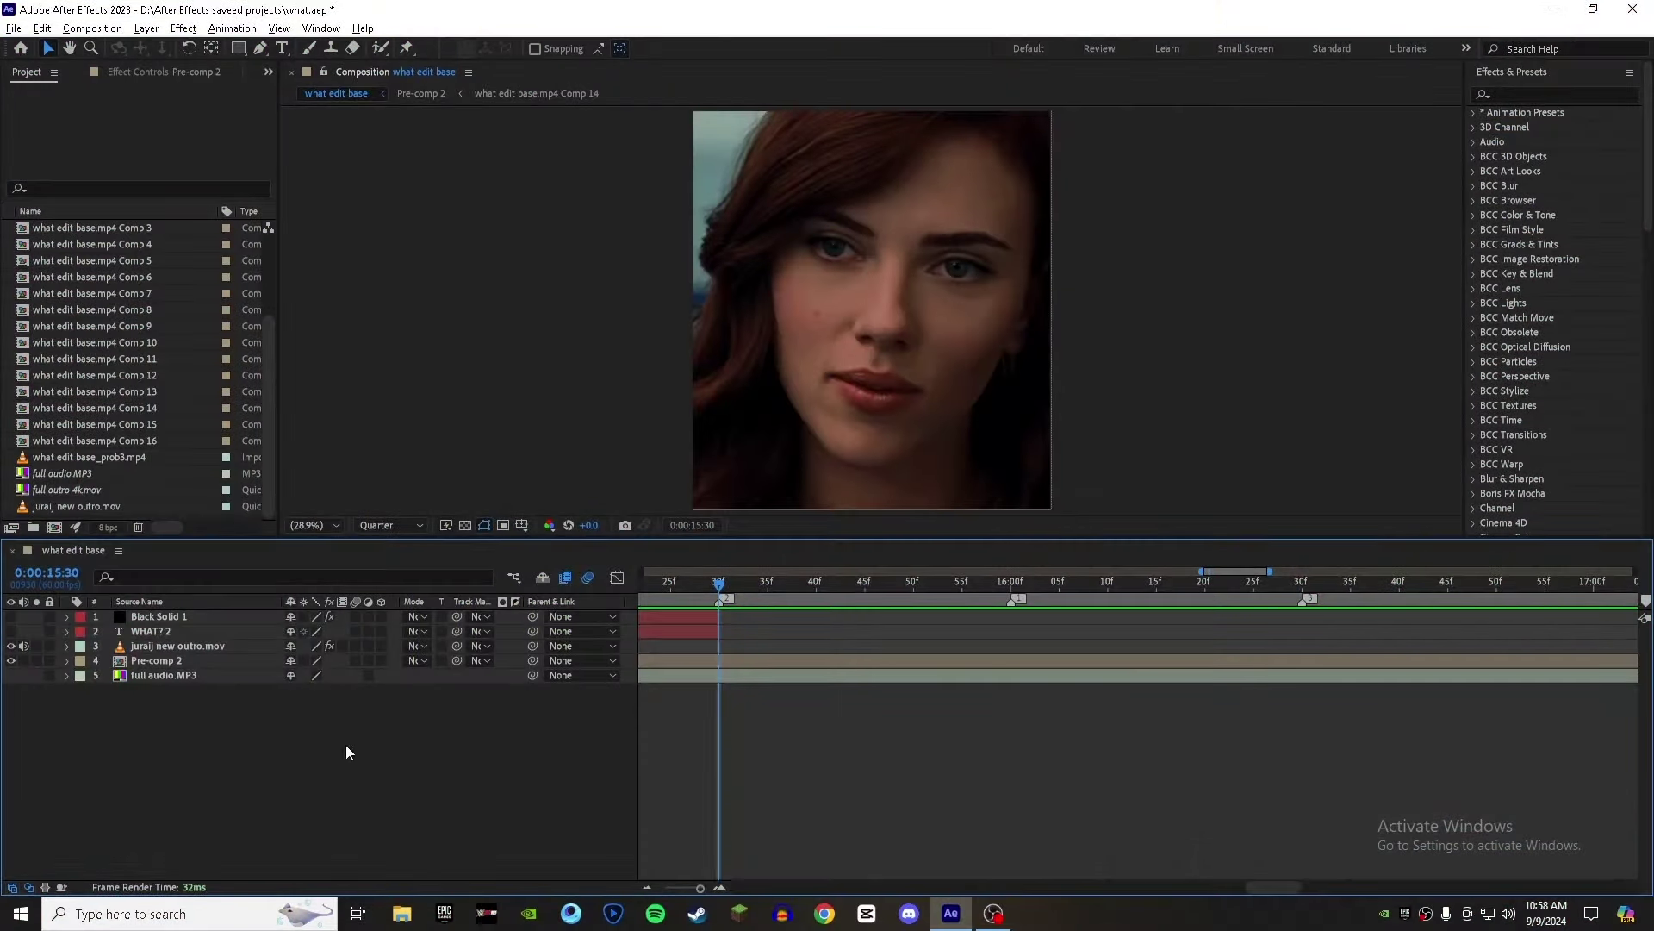
Add a new adjustment layer at 15:30 and trim its out-point to the 16:30 cut
right_click(336, 752)
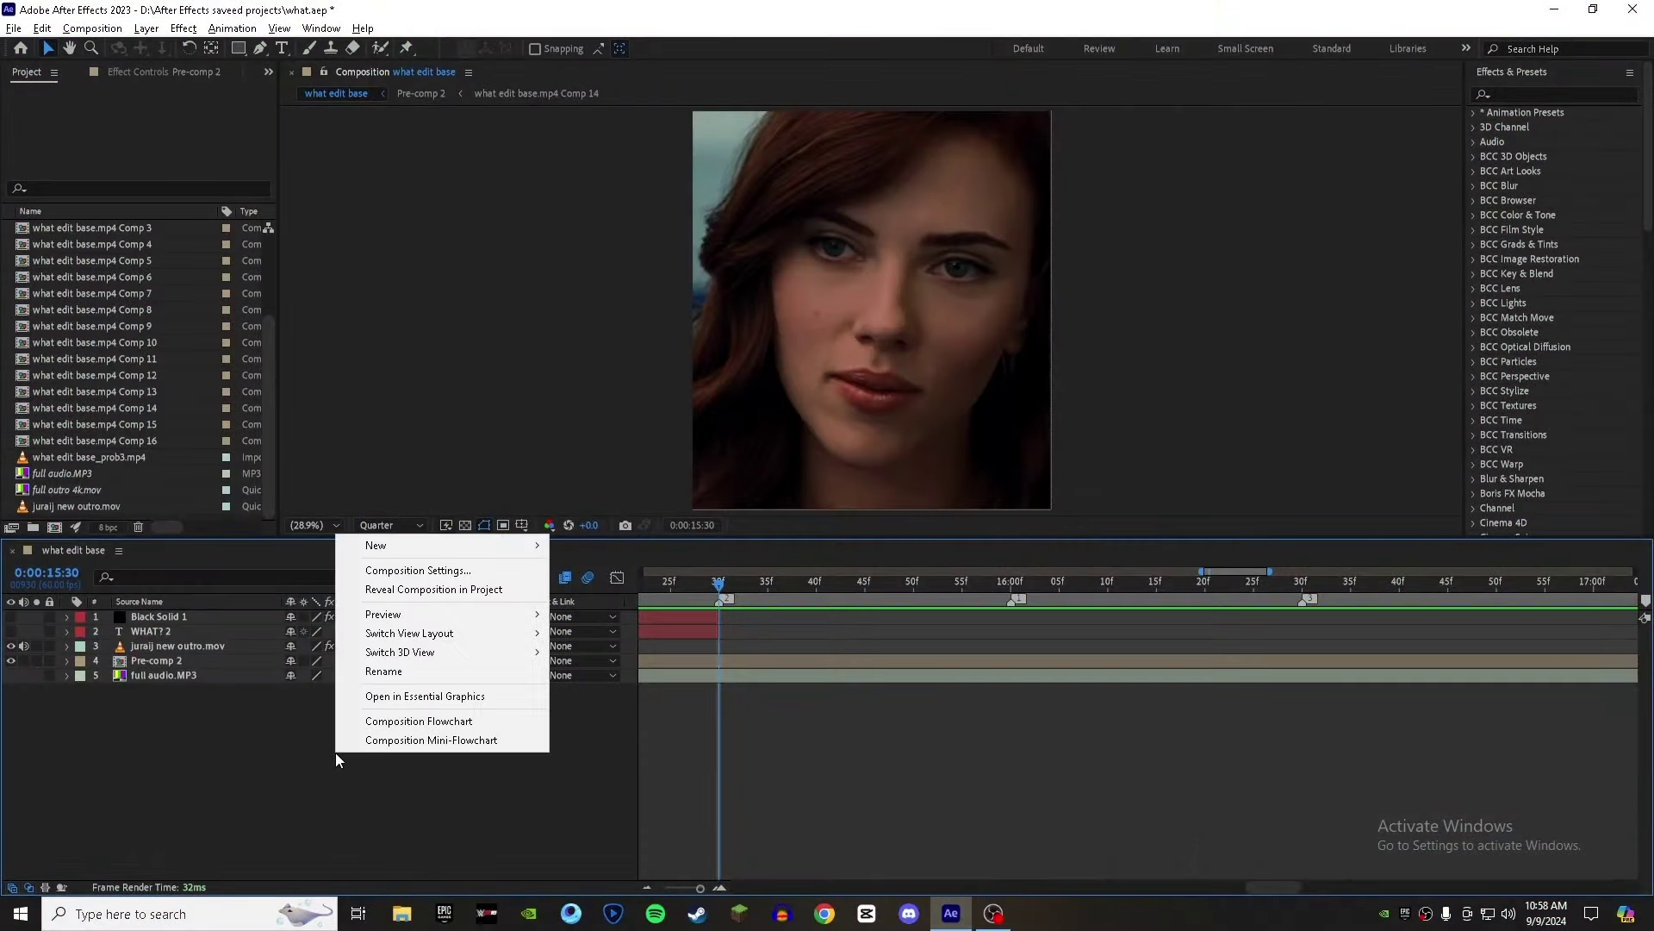
mouse_move(435, 548)
left_click(706, 681)
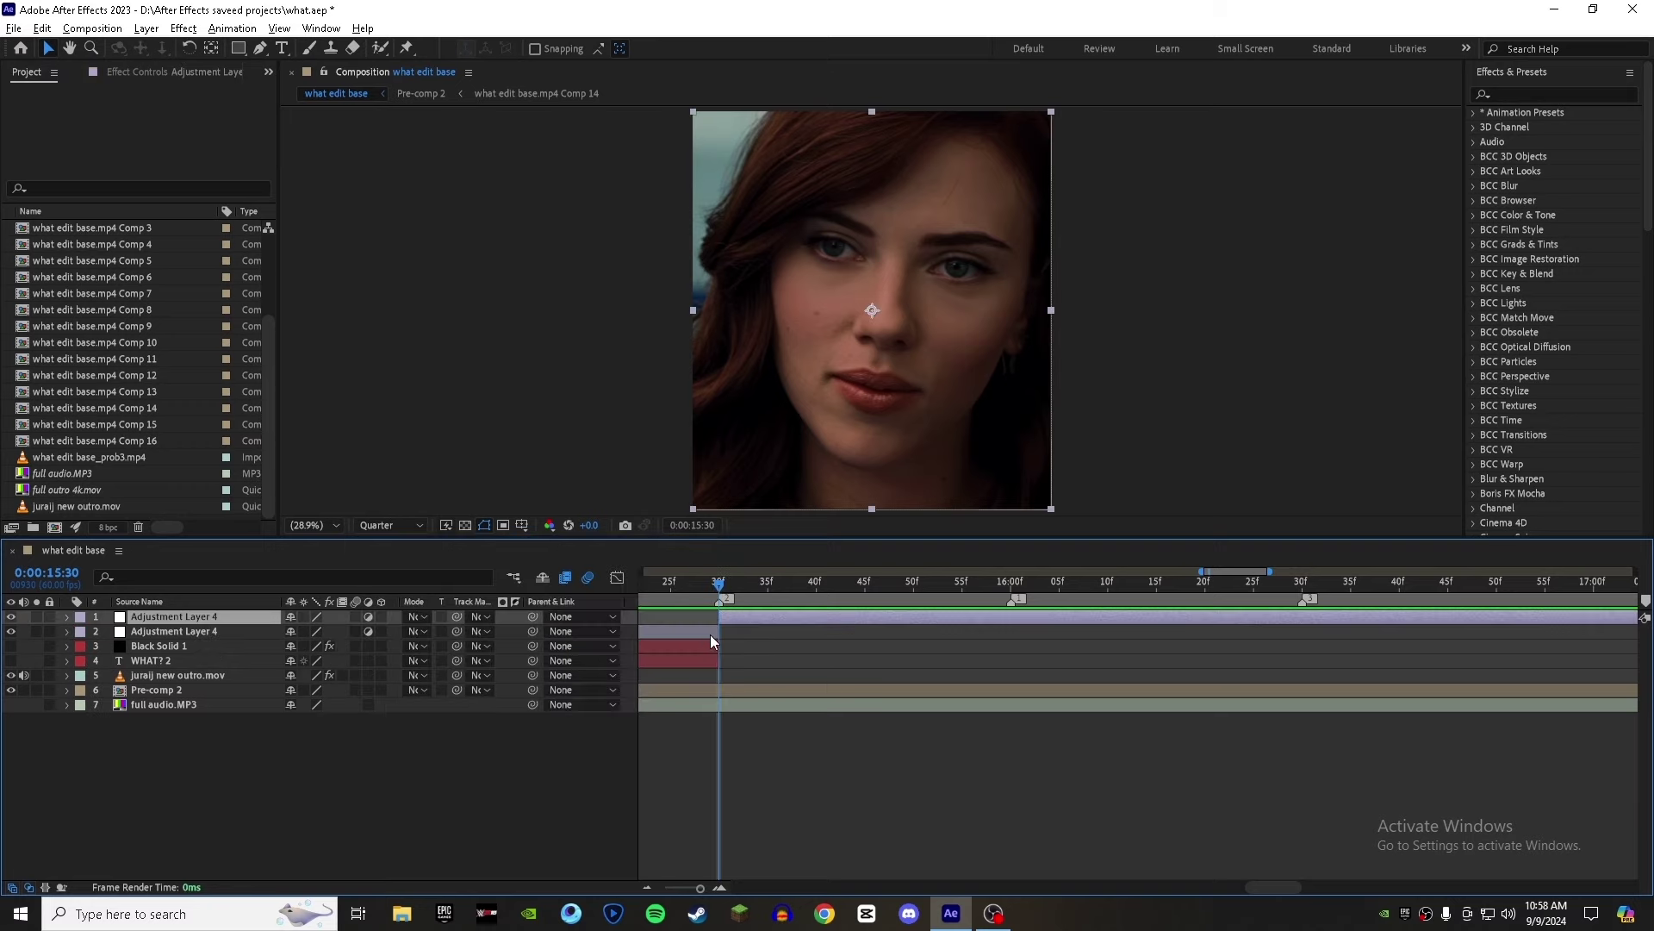
left_click(1302, 586)
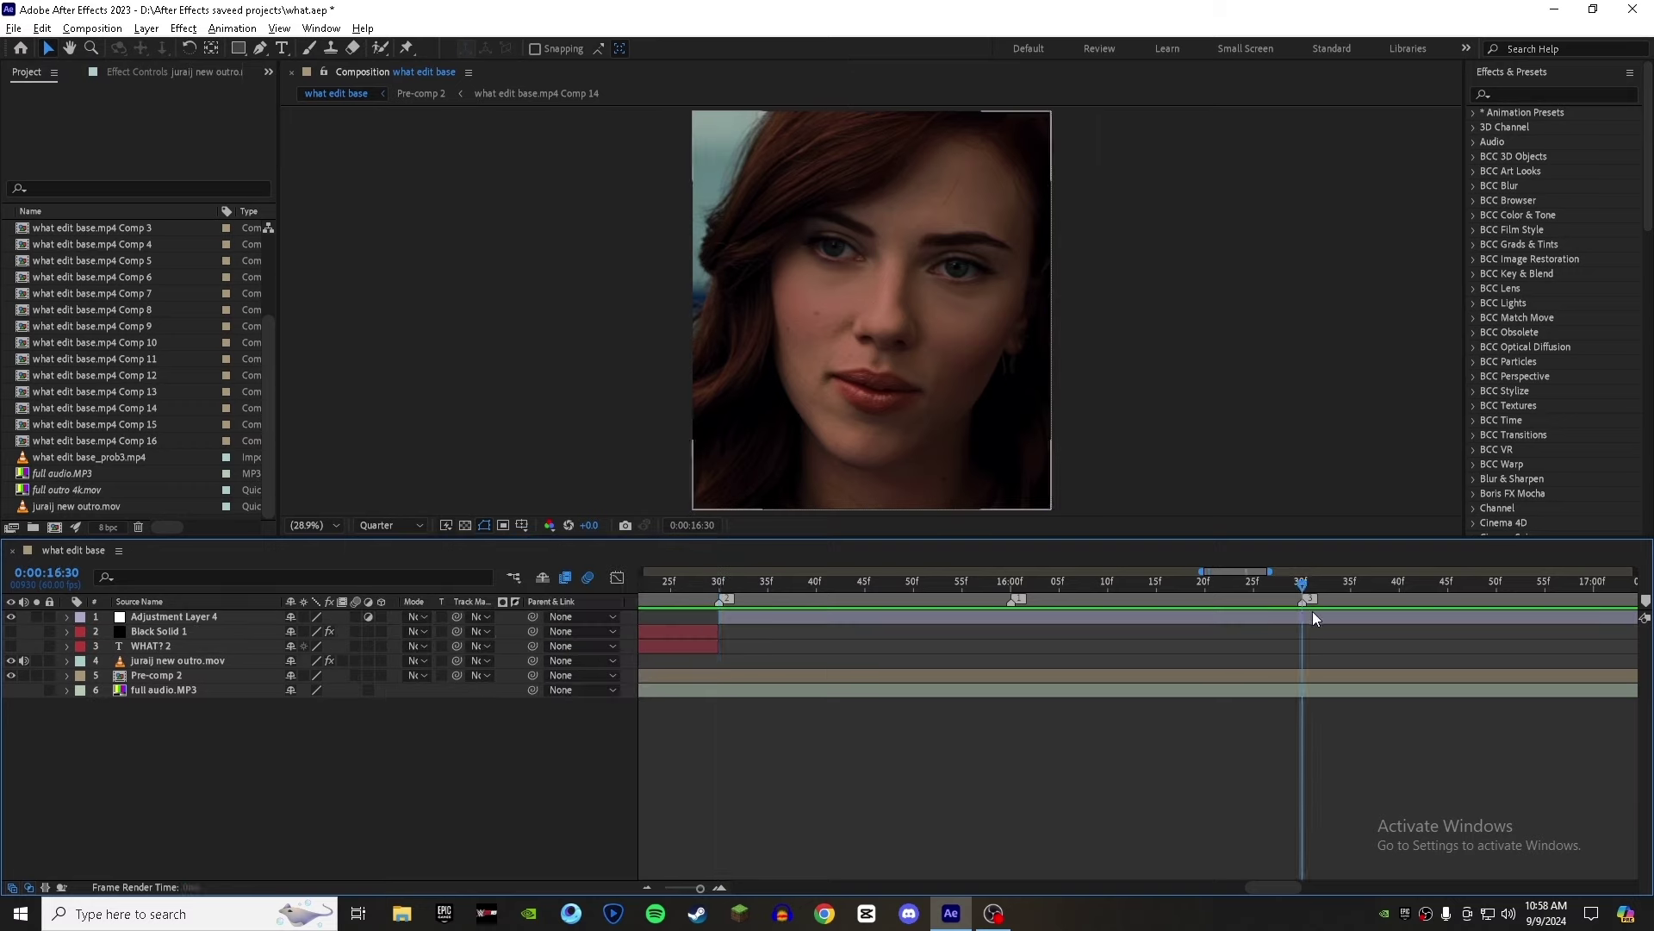
left_click(1312, 614)
key("alt+bracketright")
left_click(719, 586)
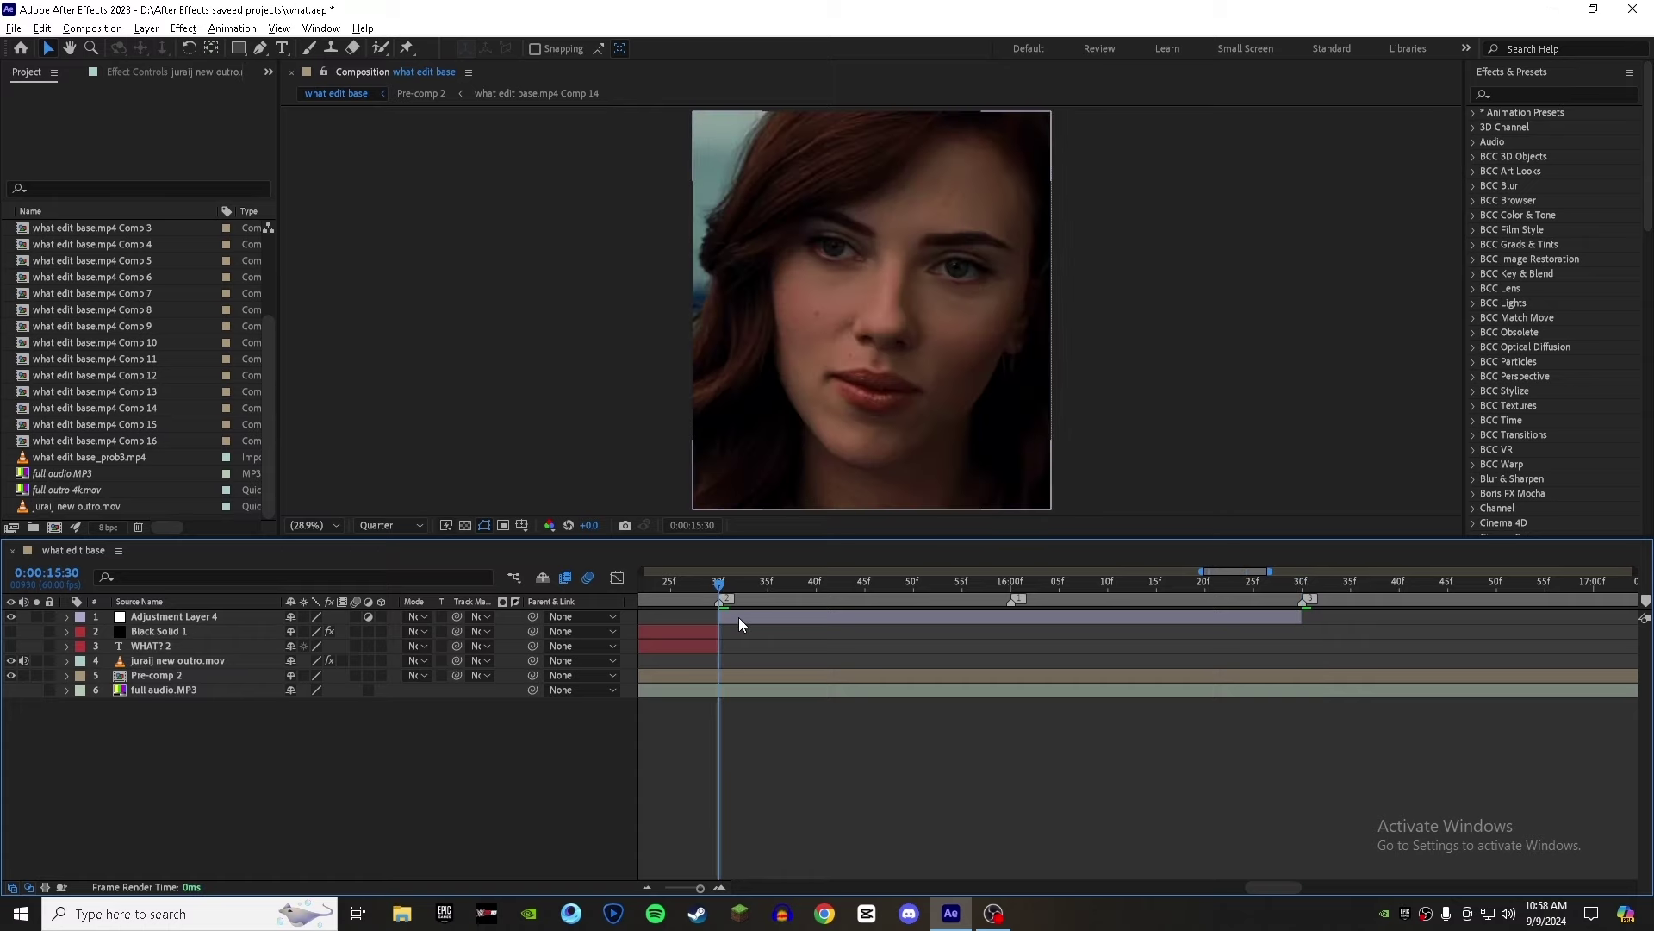
left_click(737, 617)
Find S_Shake in Effects & Presets and apply it to Adjustment Layer 4
left_click(1620, 95)
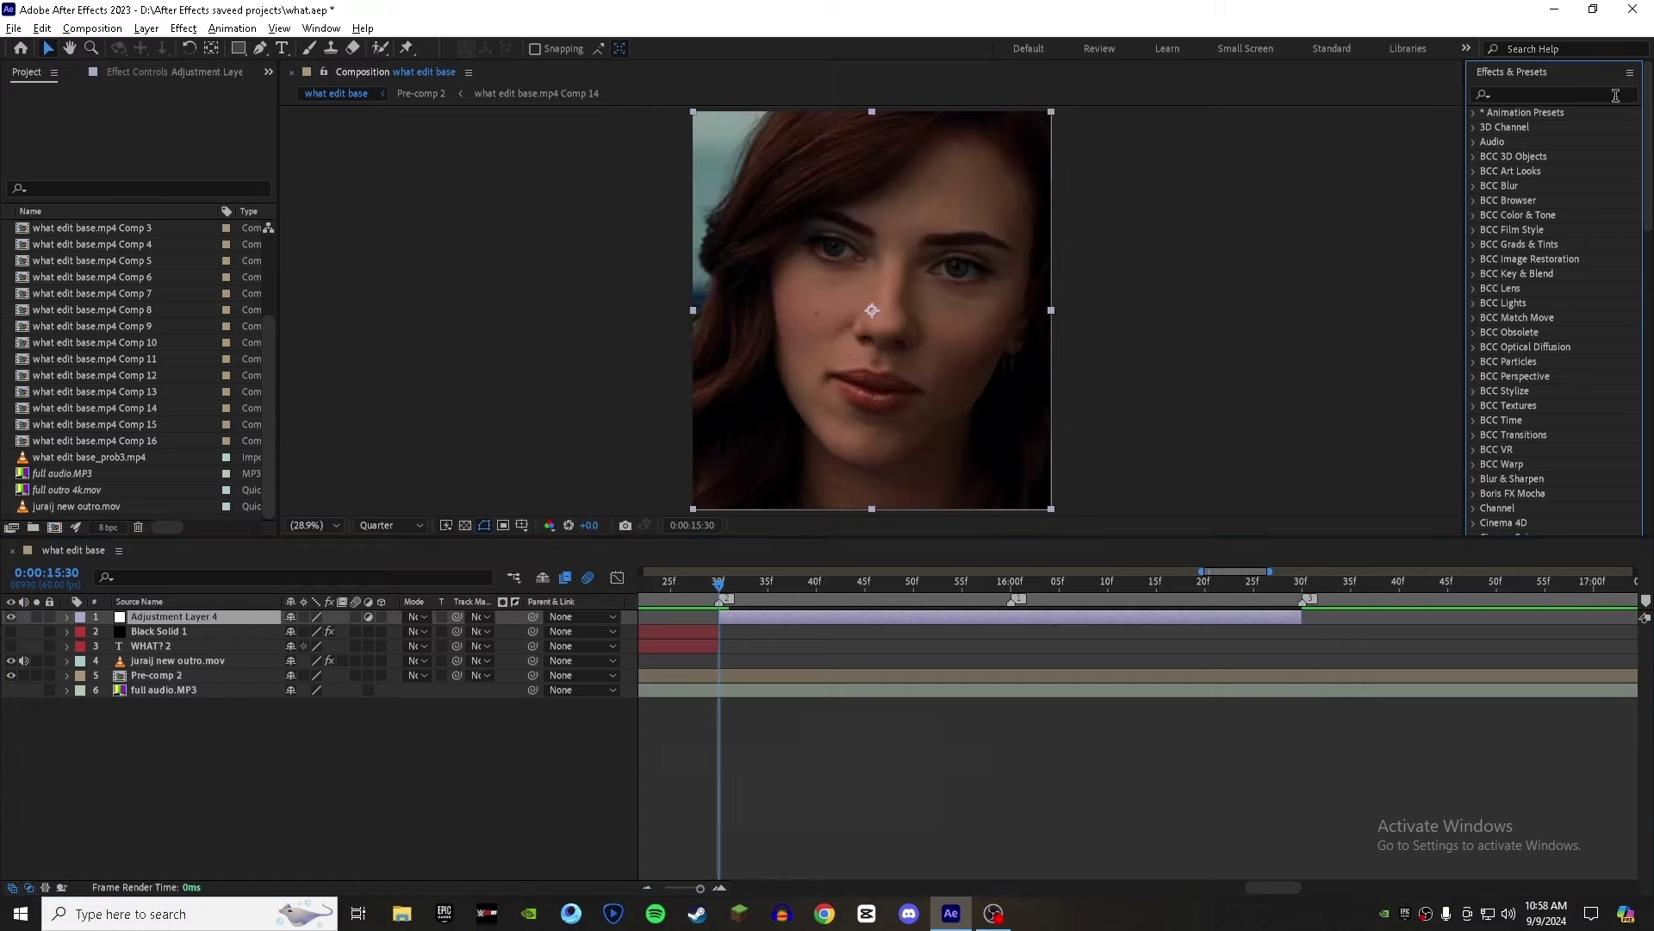
type("s_s")
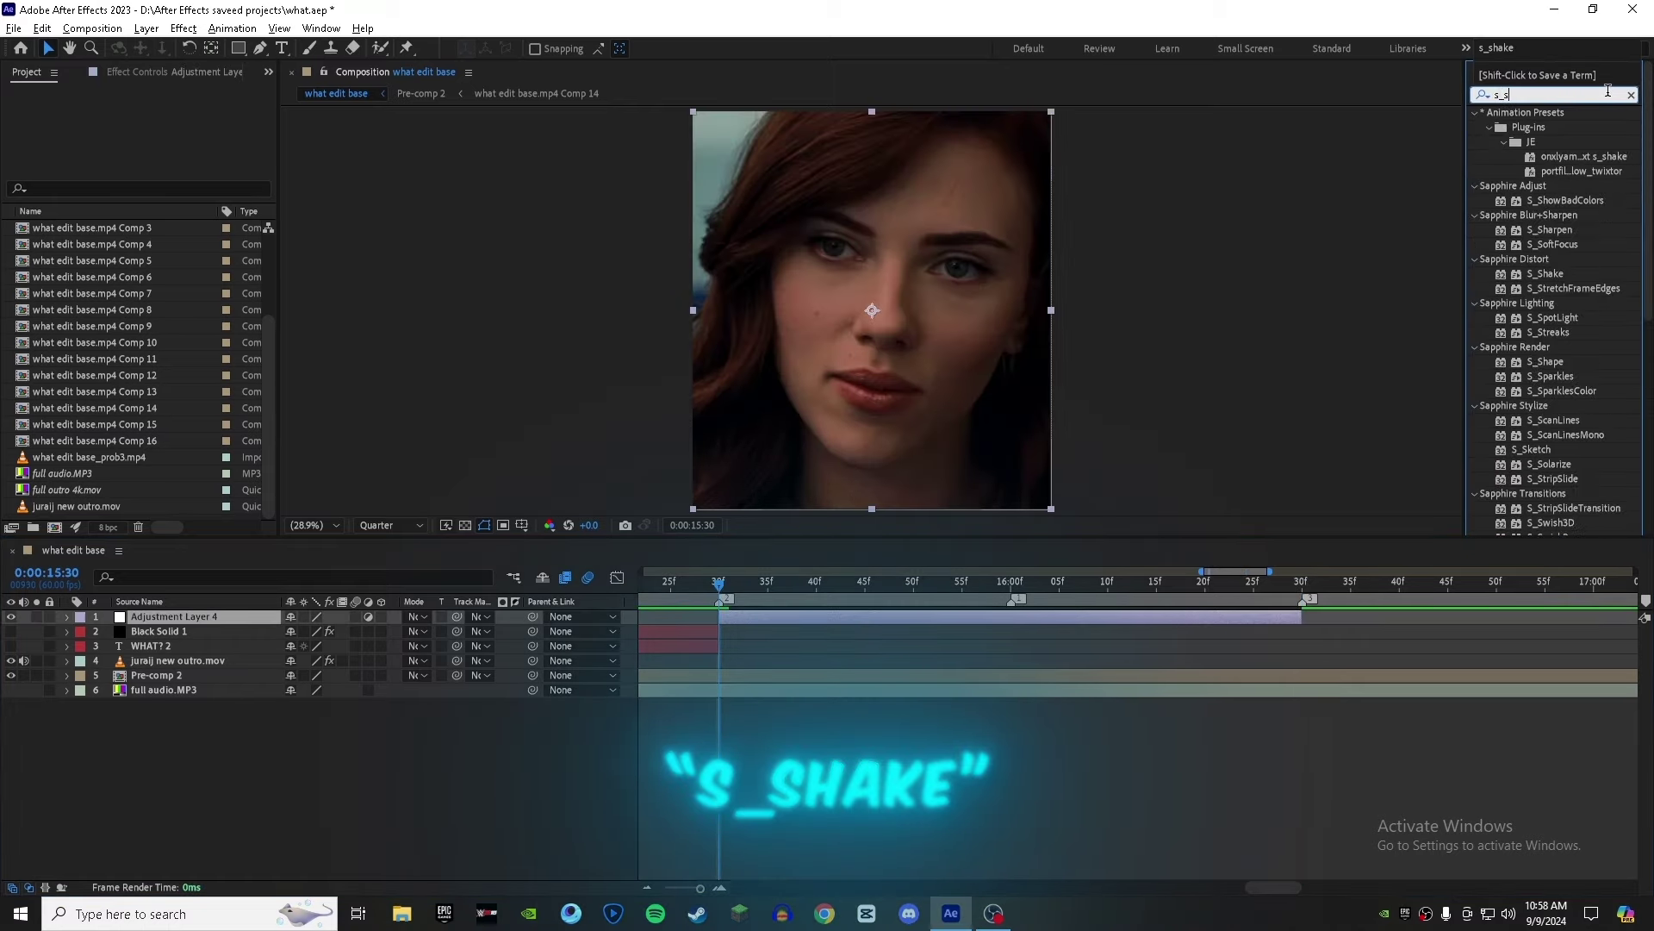
type("hake")
left_click_drag(1546, 186, 856, 618)
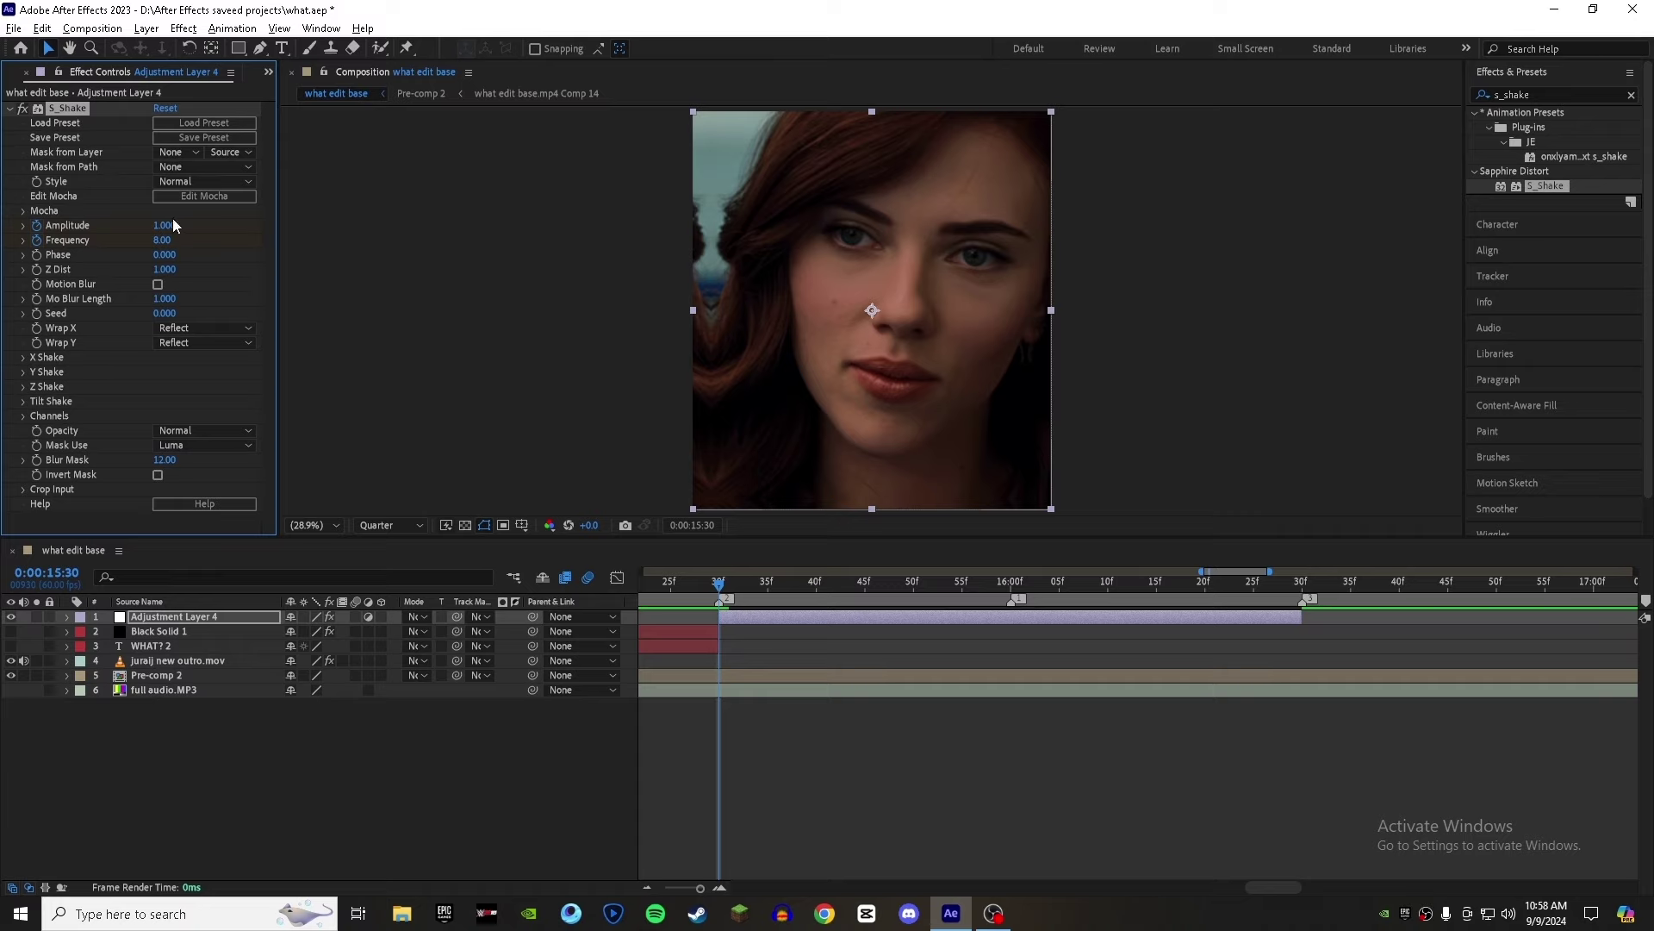
Keyframe S_Shake amplitude 0 at 15:30, then amplitude 0.265 and frequency 1.10 at 16:00
type("0")
key("Return")
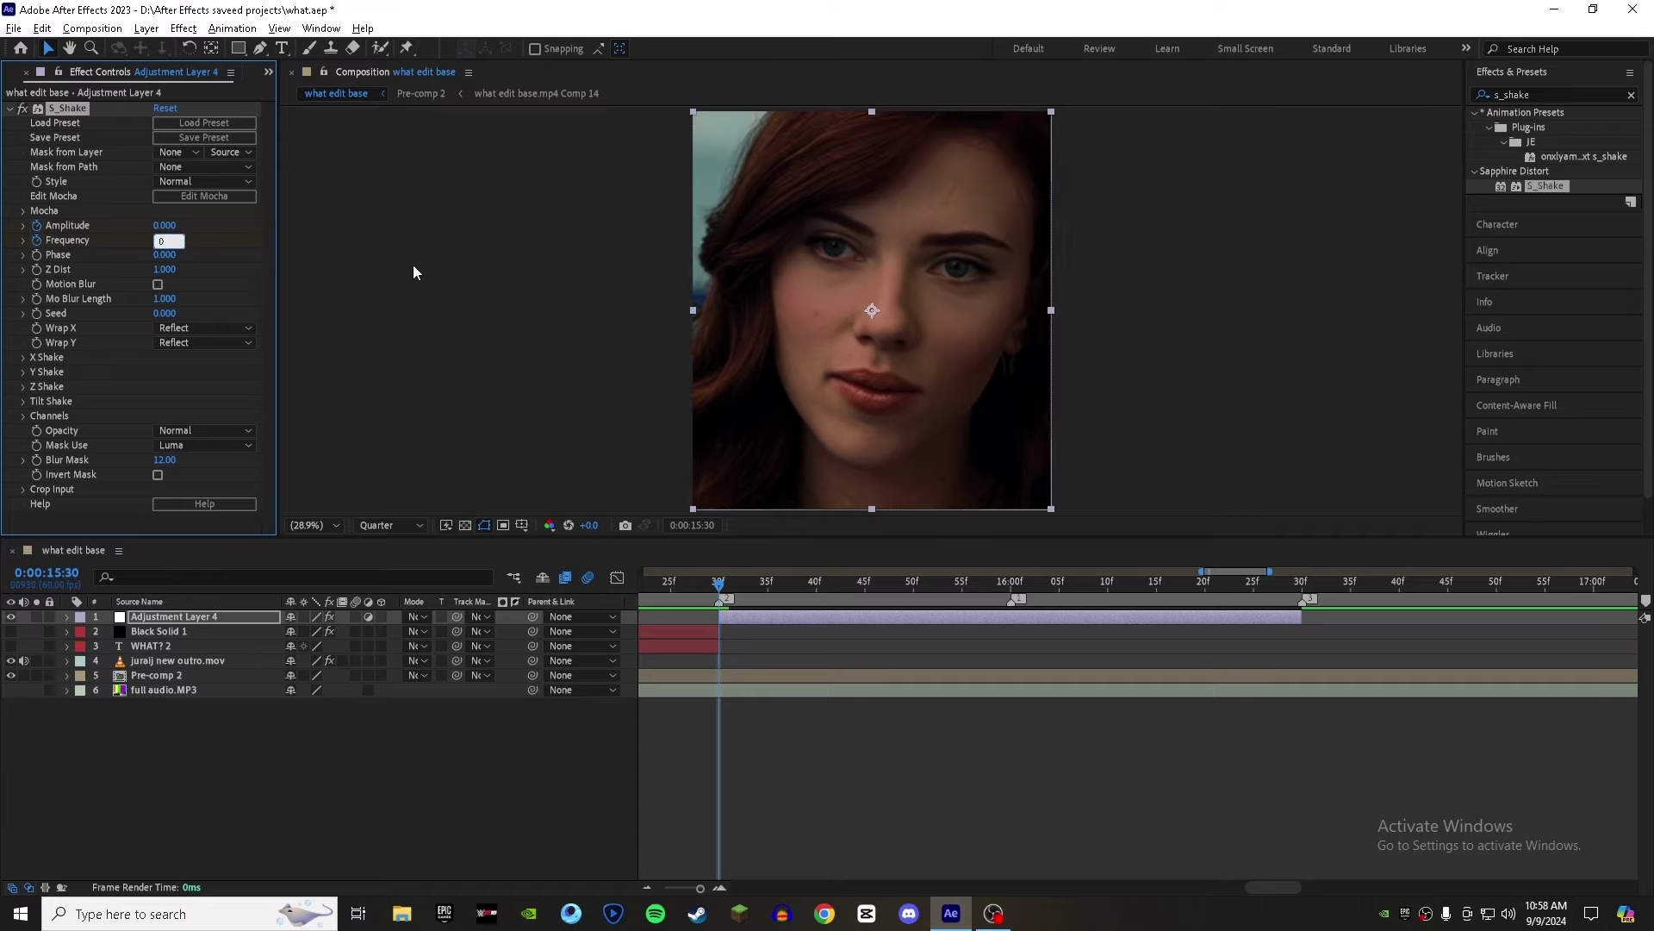
left_click(411, 266)
left_click(1010, 586)
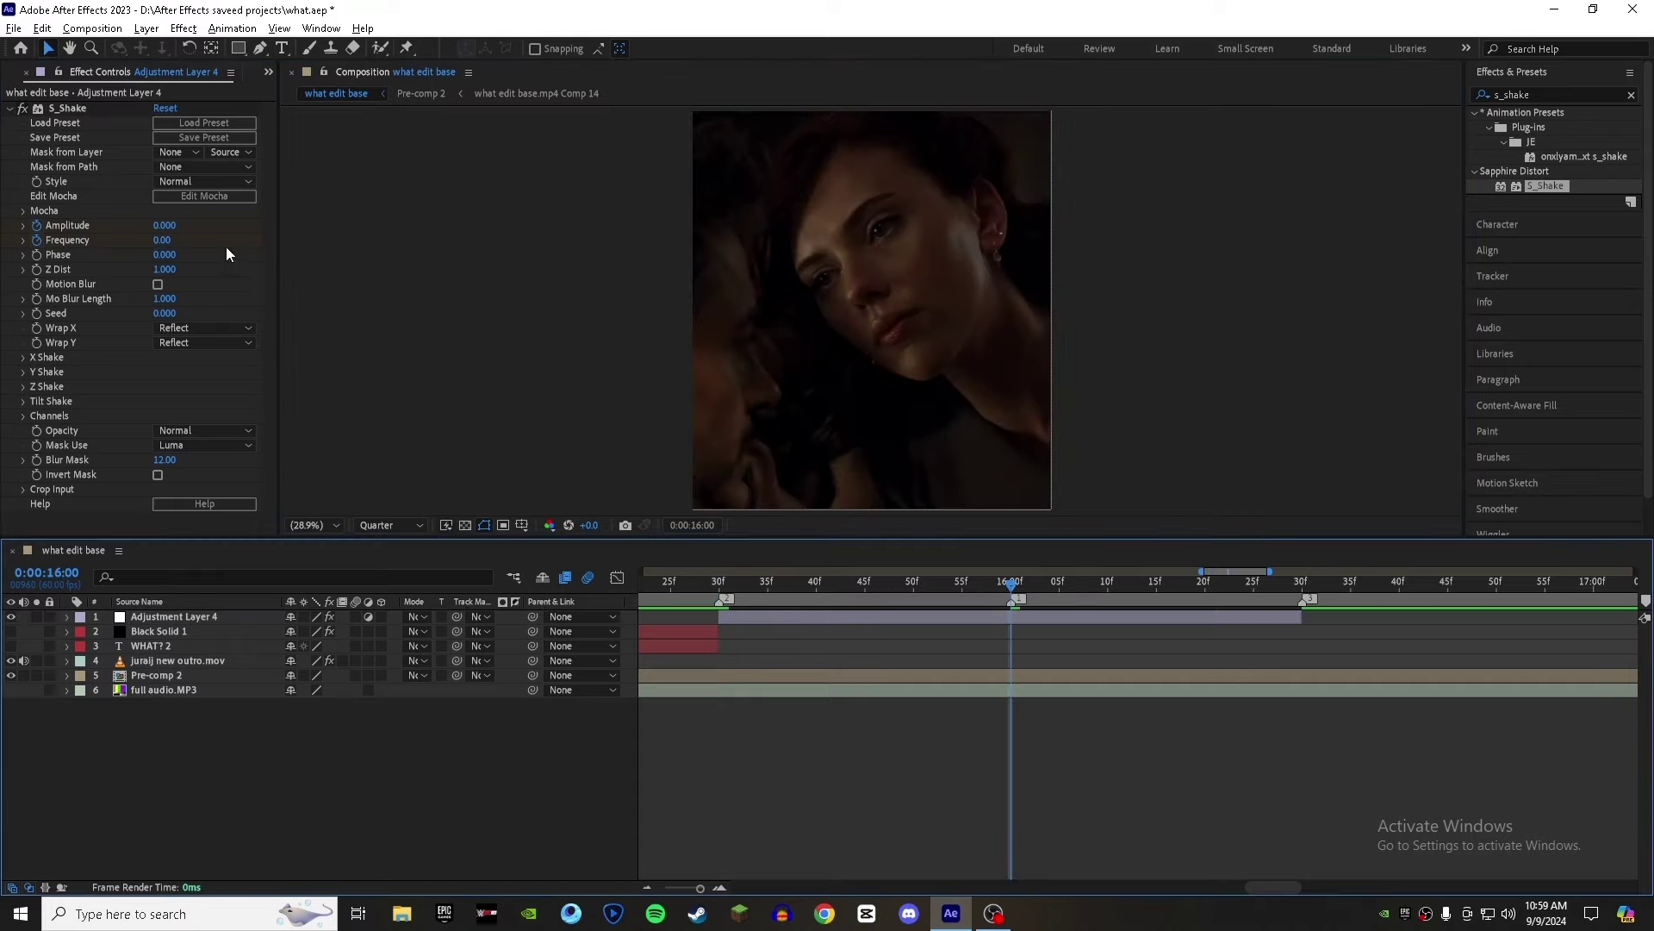
left_click(162, 225)
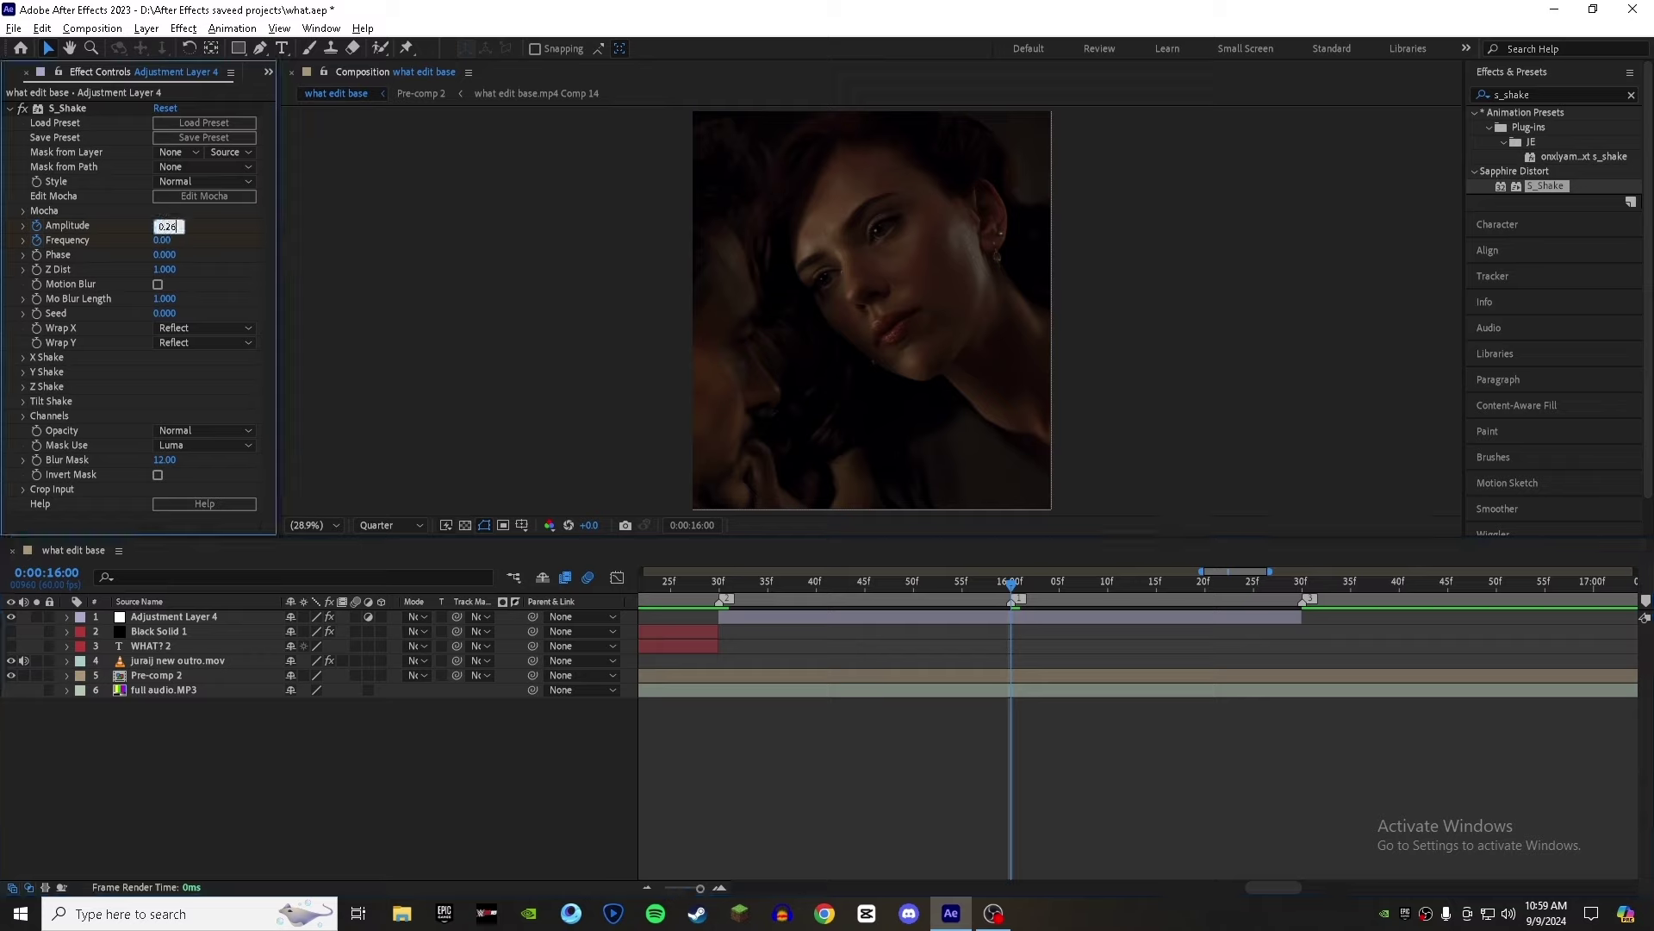
left_click(163, 240)
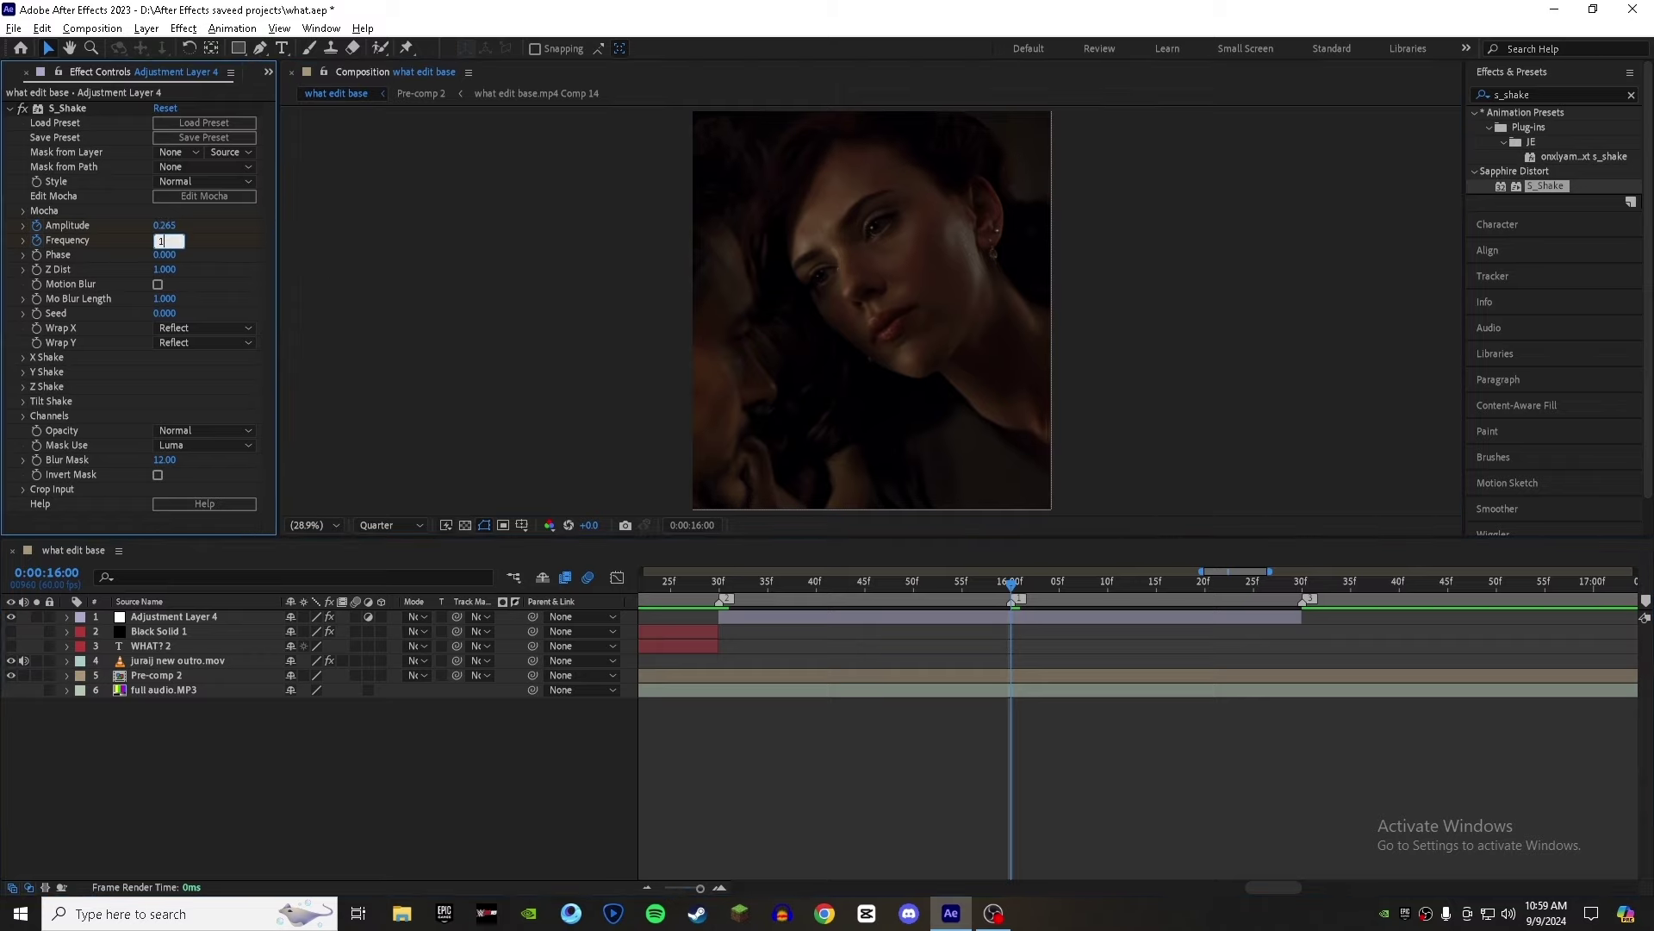
type("1.1")
left_click(504, 322)
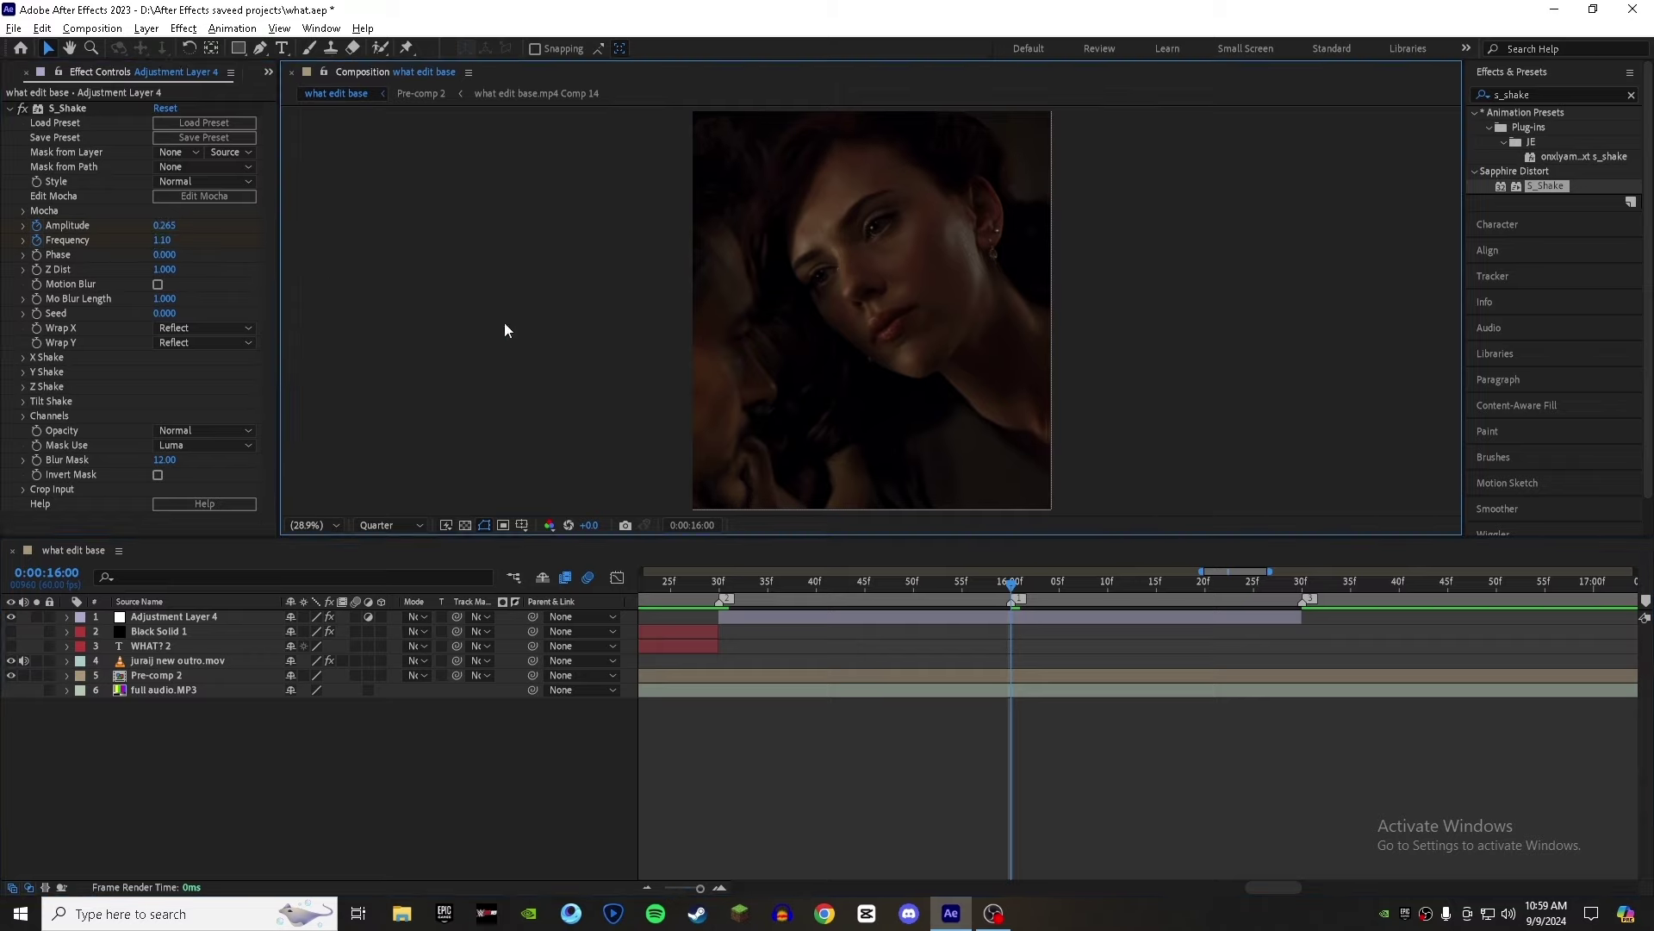
Return amplitude and frequency to 0 at 16:30 and scrub across the cut to preview
left_click(1300, 590)
left_click(164, 225)
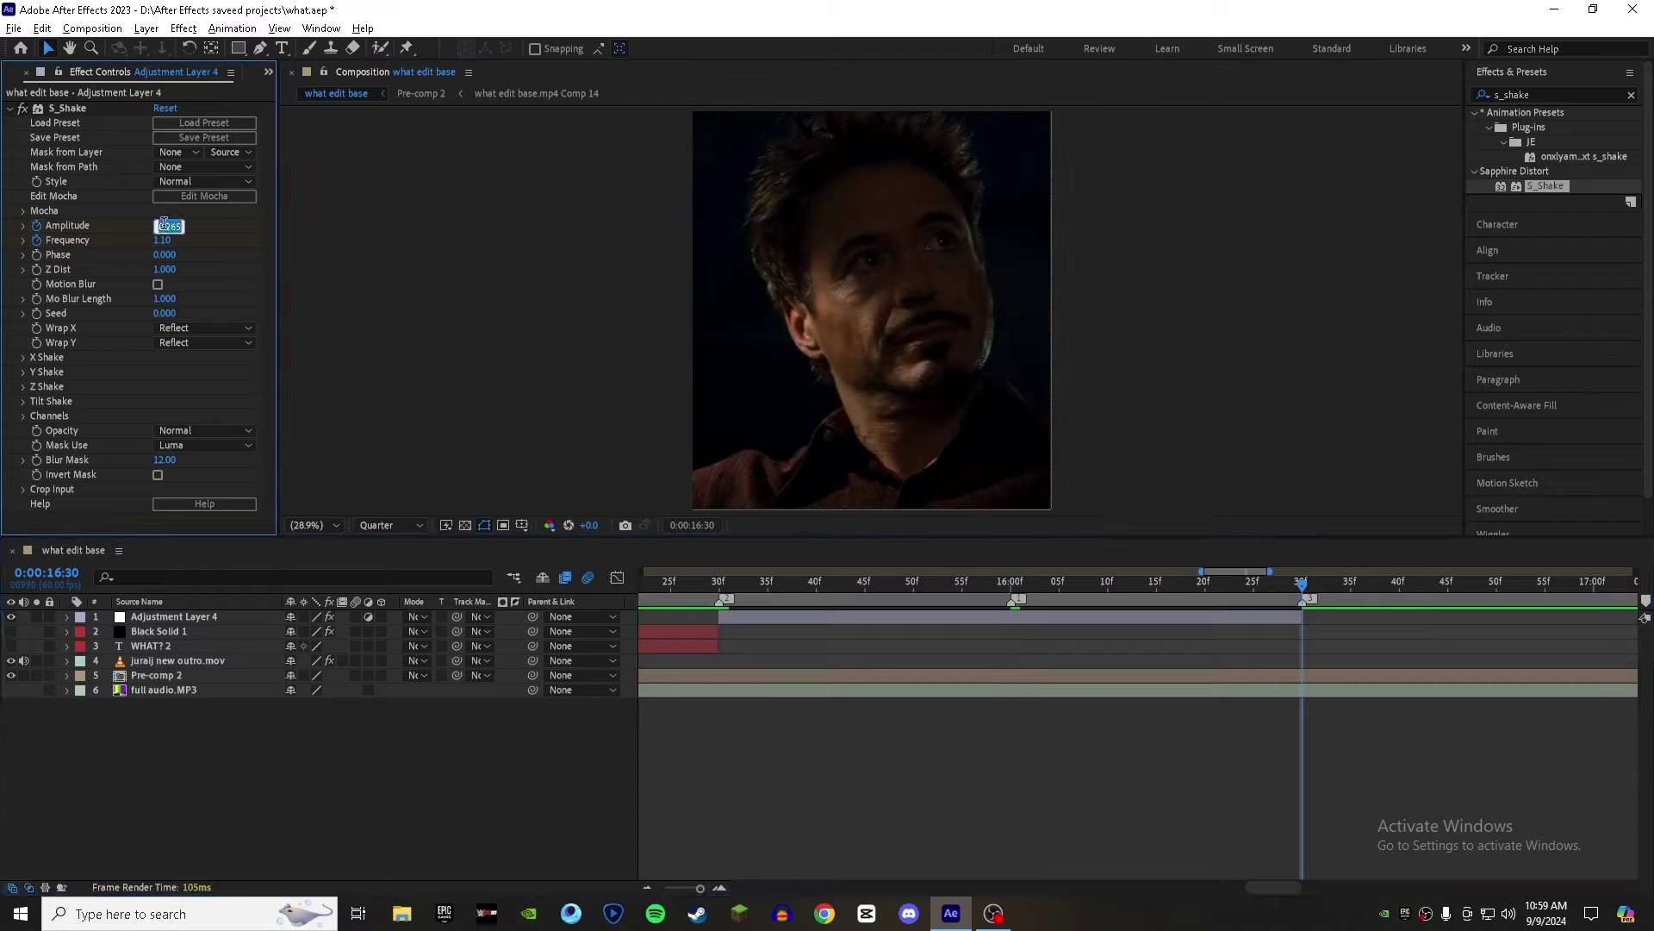
type("0")
key("Tab")
type("0")
left_click(622, 474)
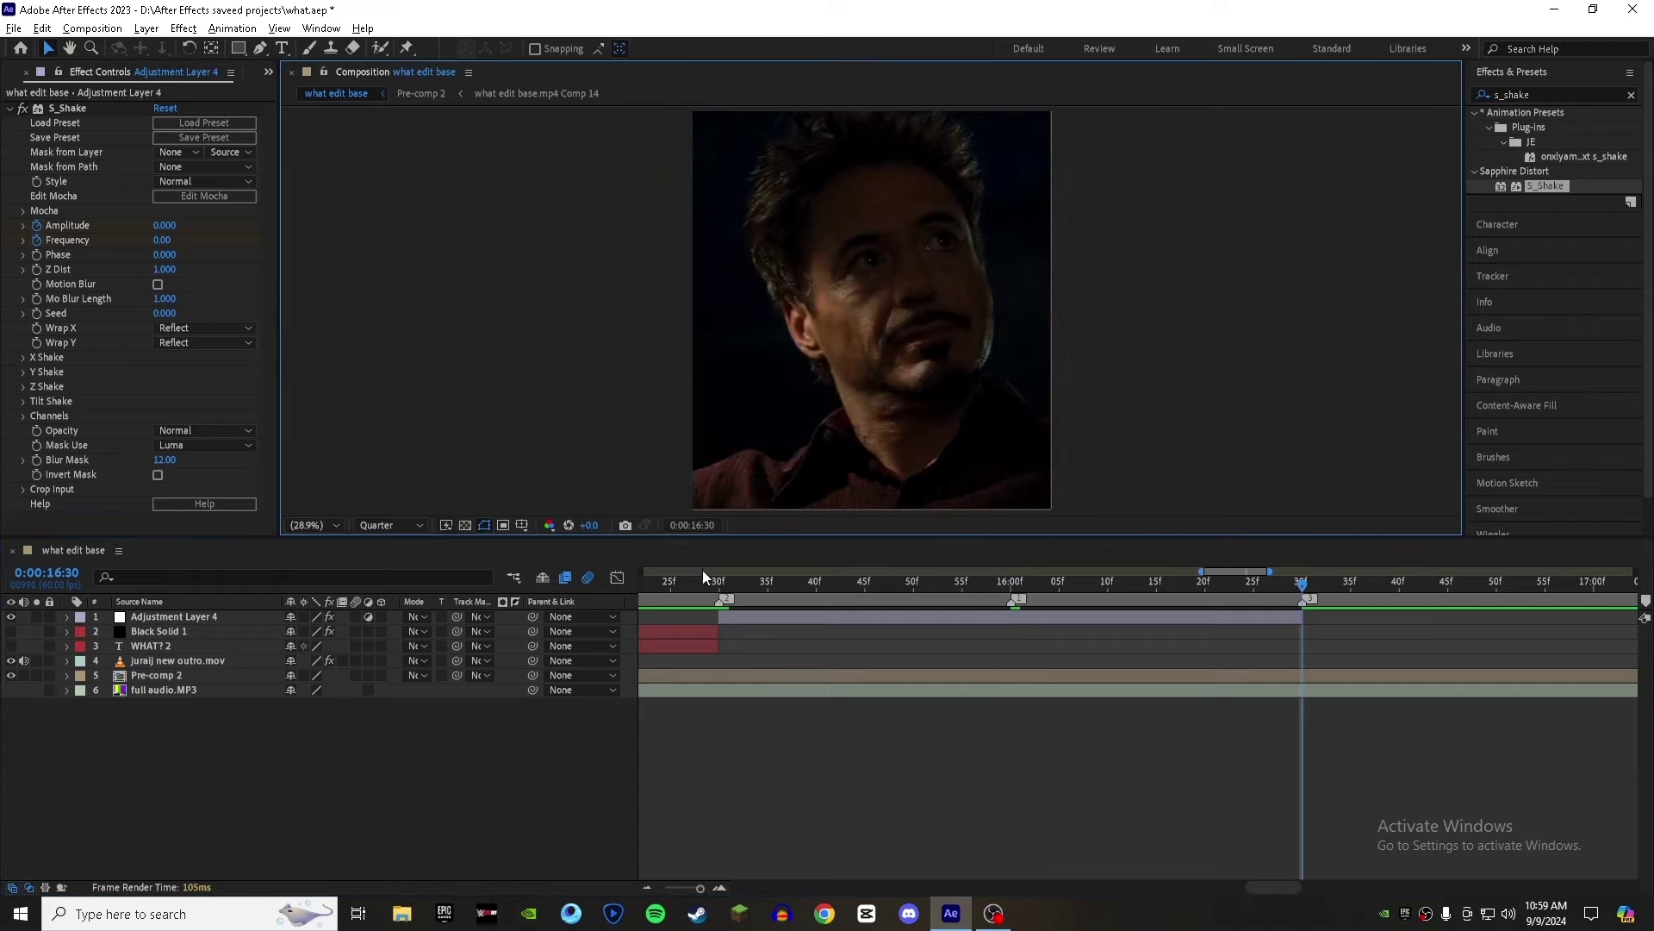
mouse_move(716, 595)
left_mouse_down()
mouse_move(1336, 600)
mouse_move(699, 592)
mouse_move(1192, 592)
mouse_move(719, 589)
left_mouse_up()
Duplicate Adjustment Layer 4 and remove S_Shake from the copy
left_click(732, 617)
key("ctrl+d")
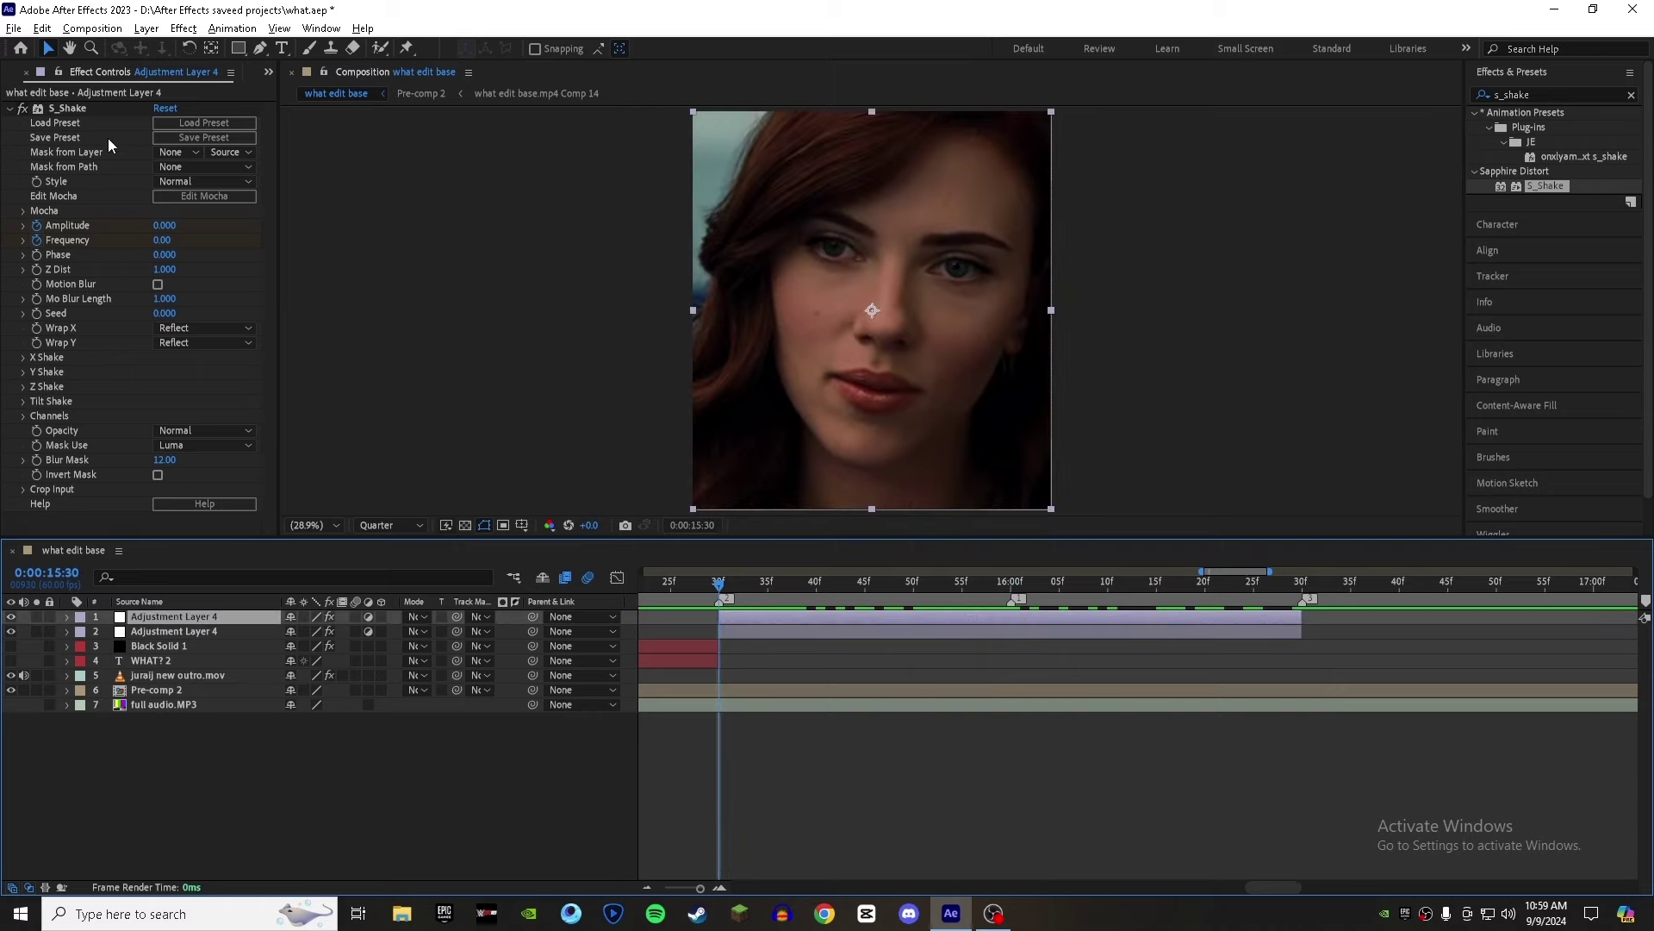
left_click(60, 109)
key("Delete")
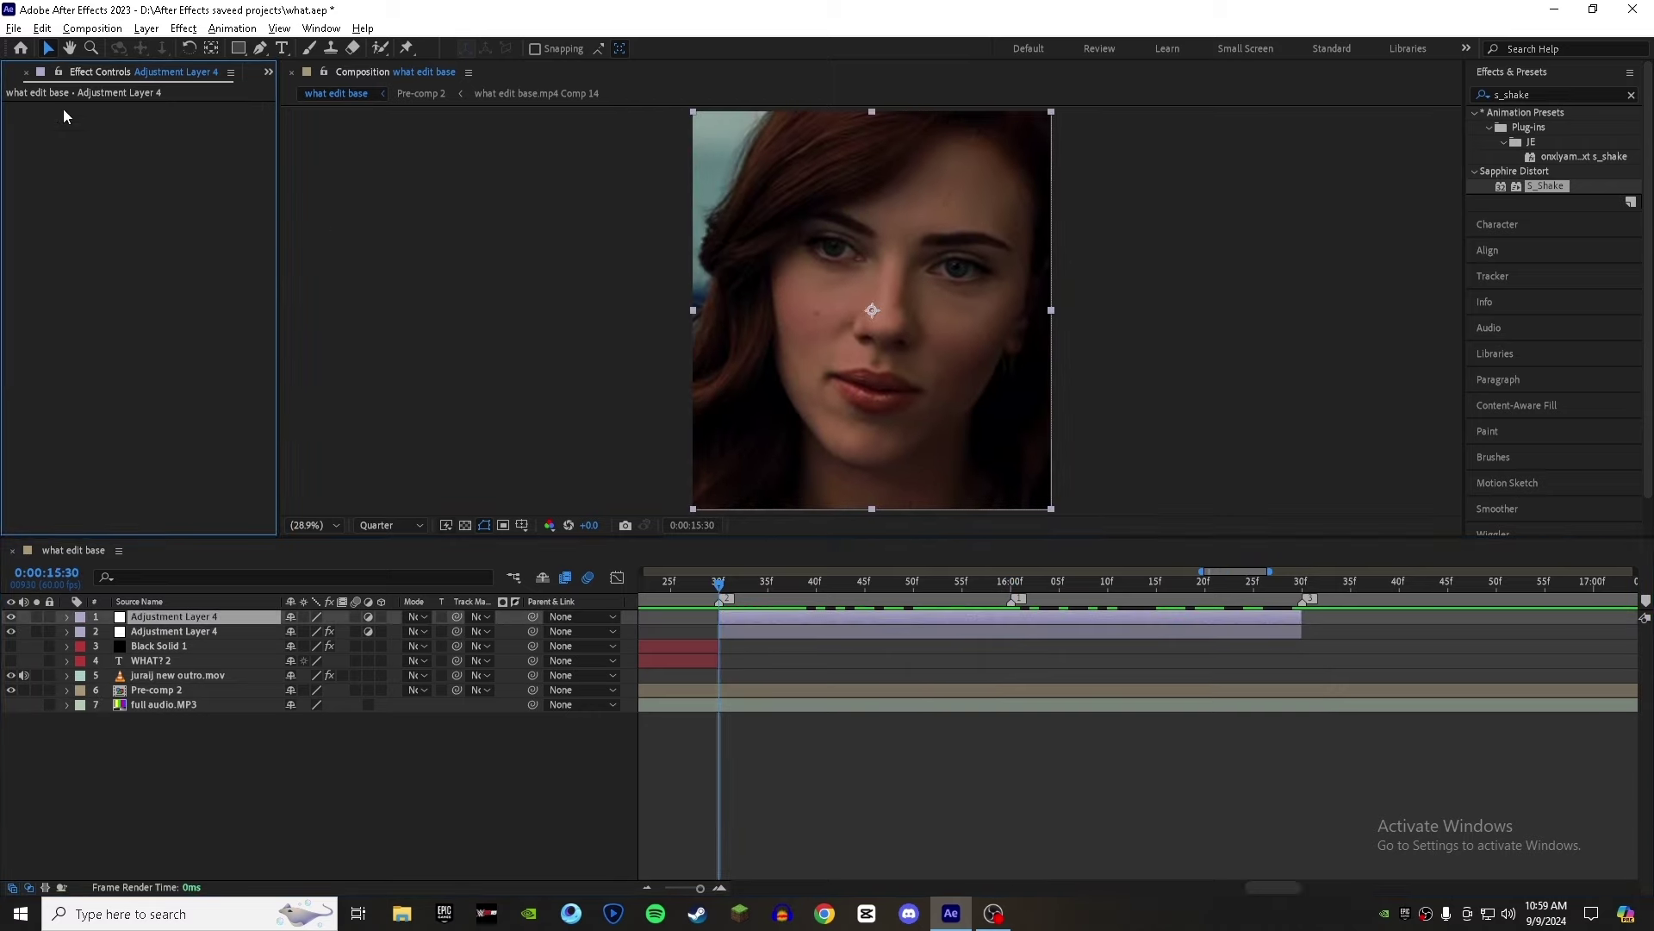
Apply BCC Ripple Dissolve to the copy and set its Light Color to pink (F778FF)
double_click(1541, 93)
type("ripple")
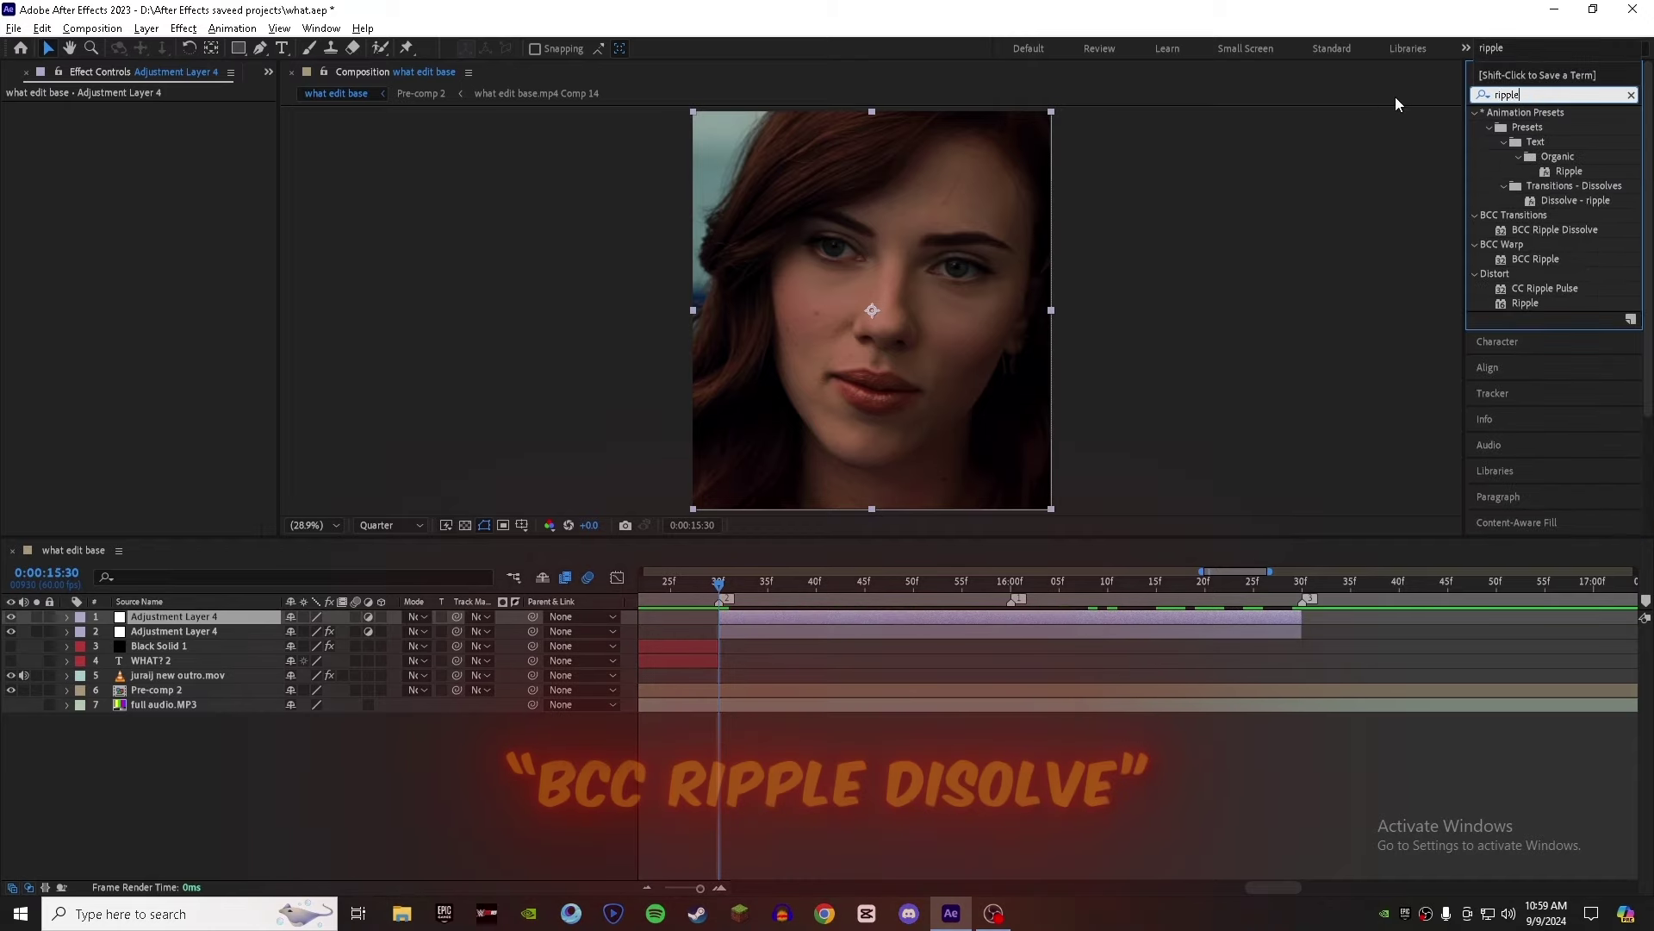
left_click_drag(1552, 230, 784, 617)
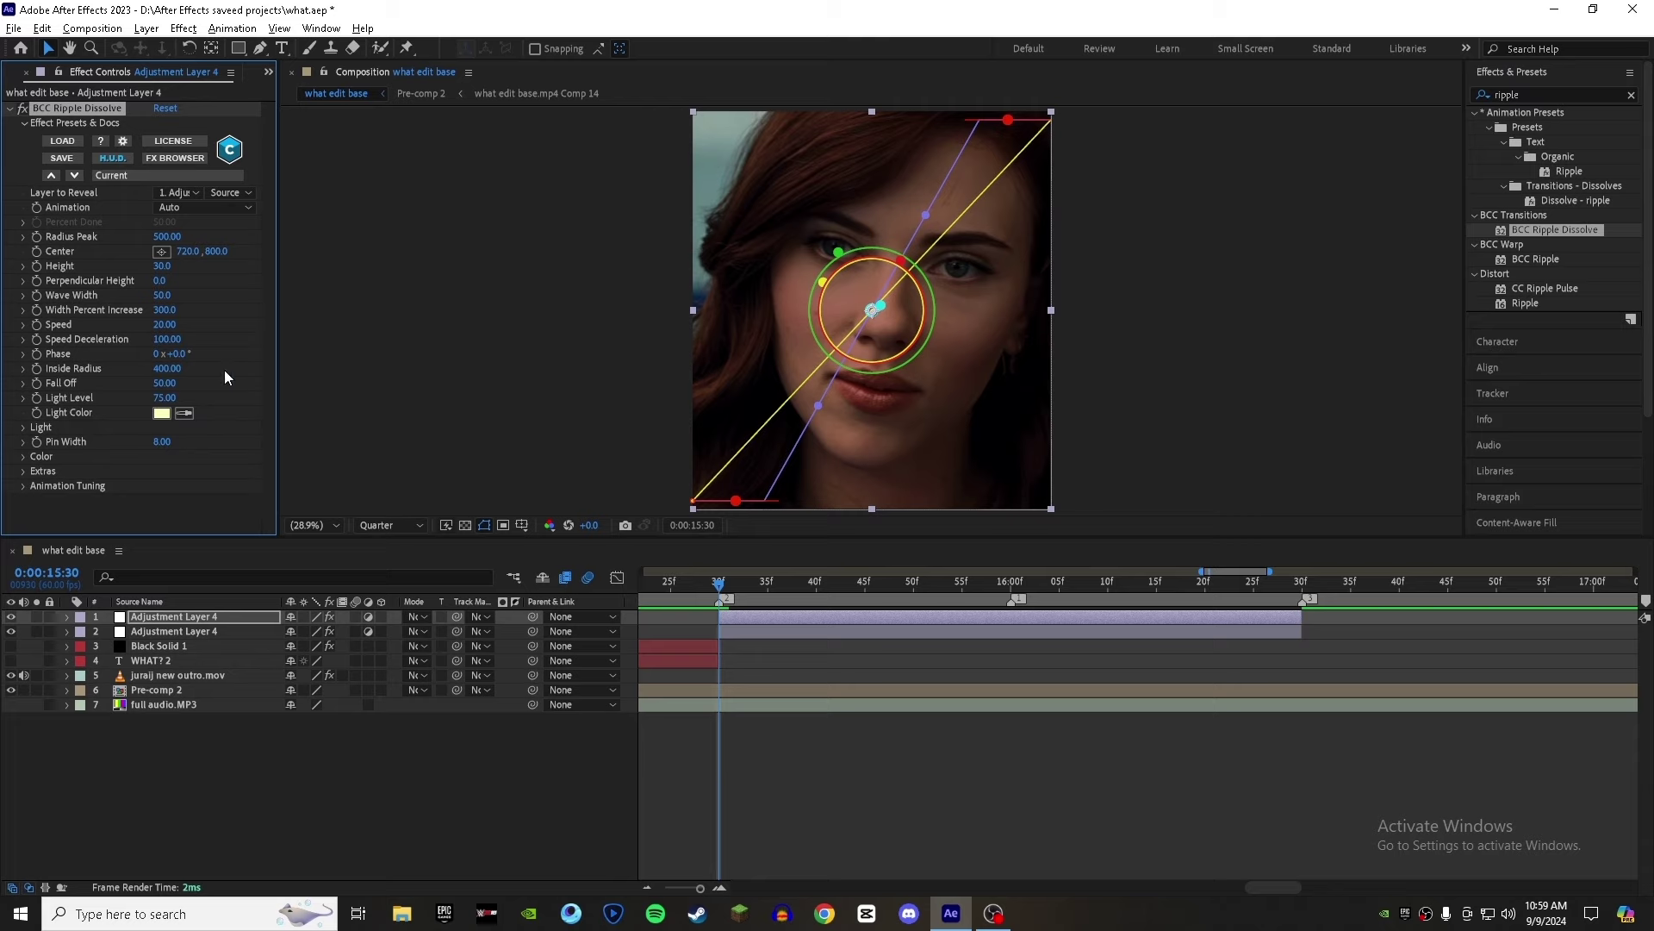
left_click(162, 412)
left_click(1464, 250)
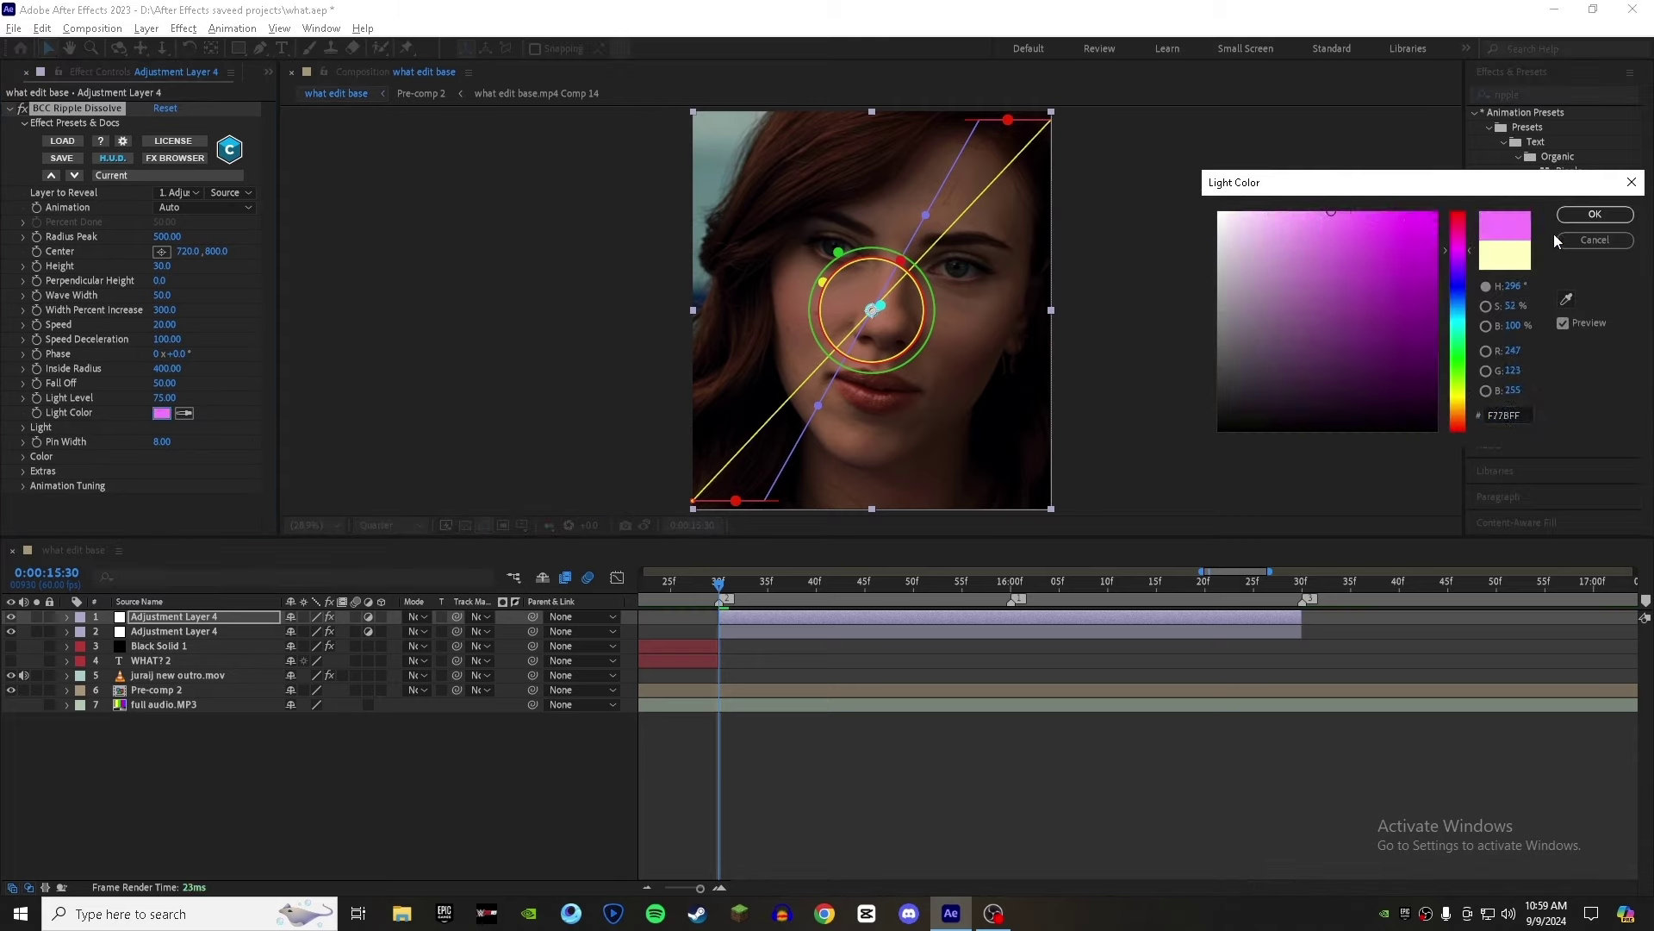
left_click(1593, 215)
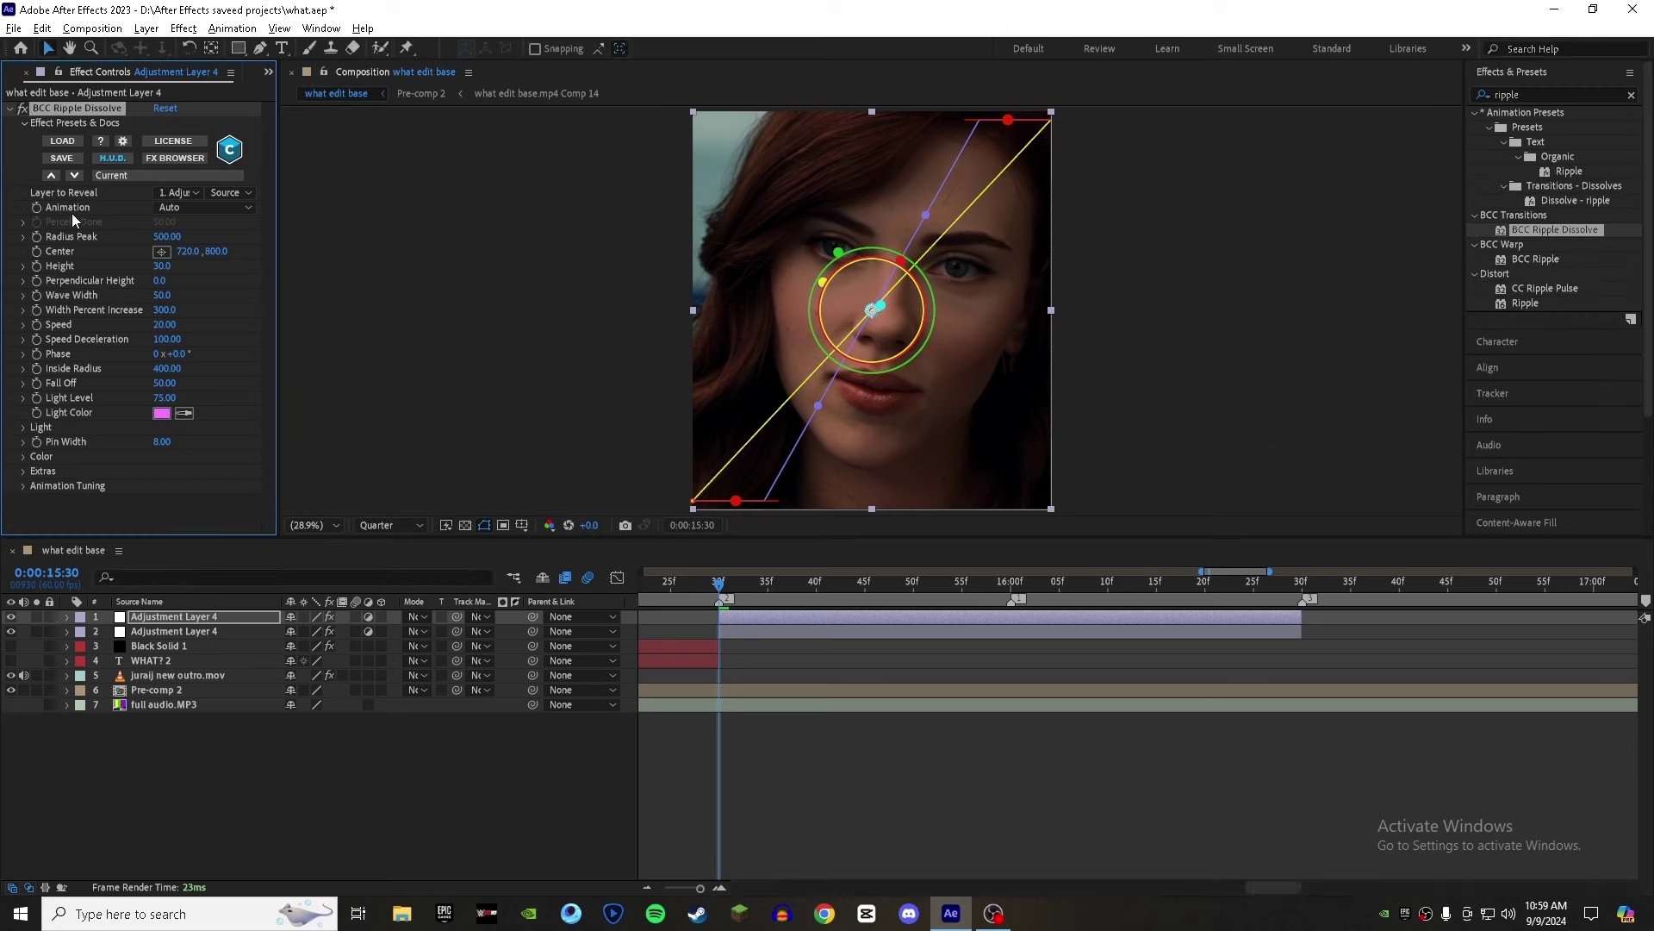
Animate the ripple by Percent Done, keyframing 100 at 15:30 and 20 at 16:00
left_click(204, 245)
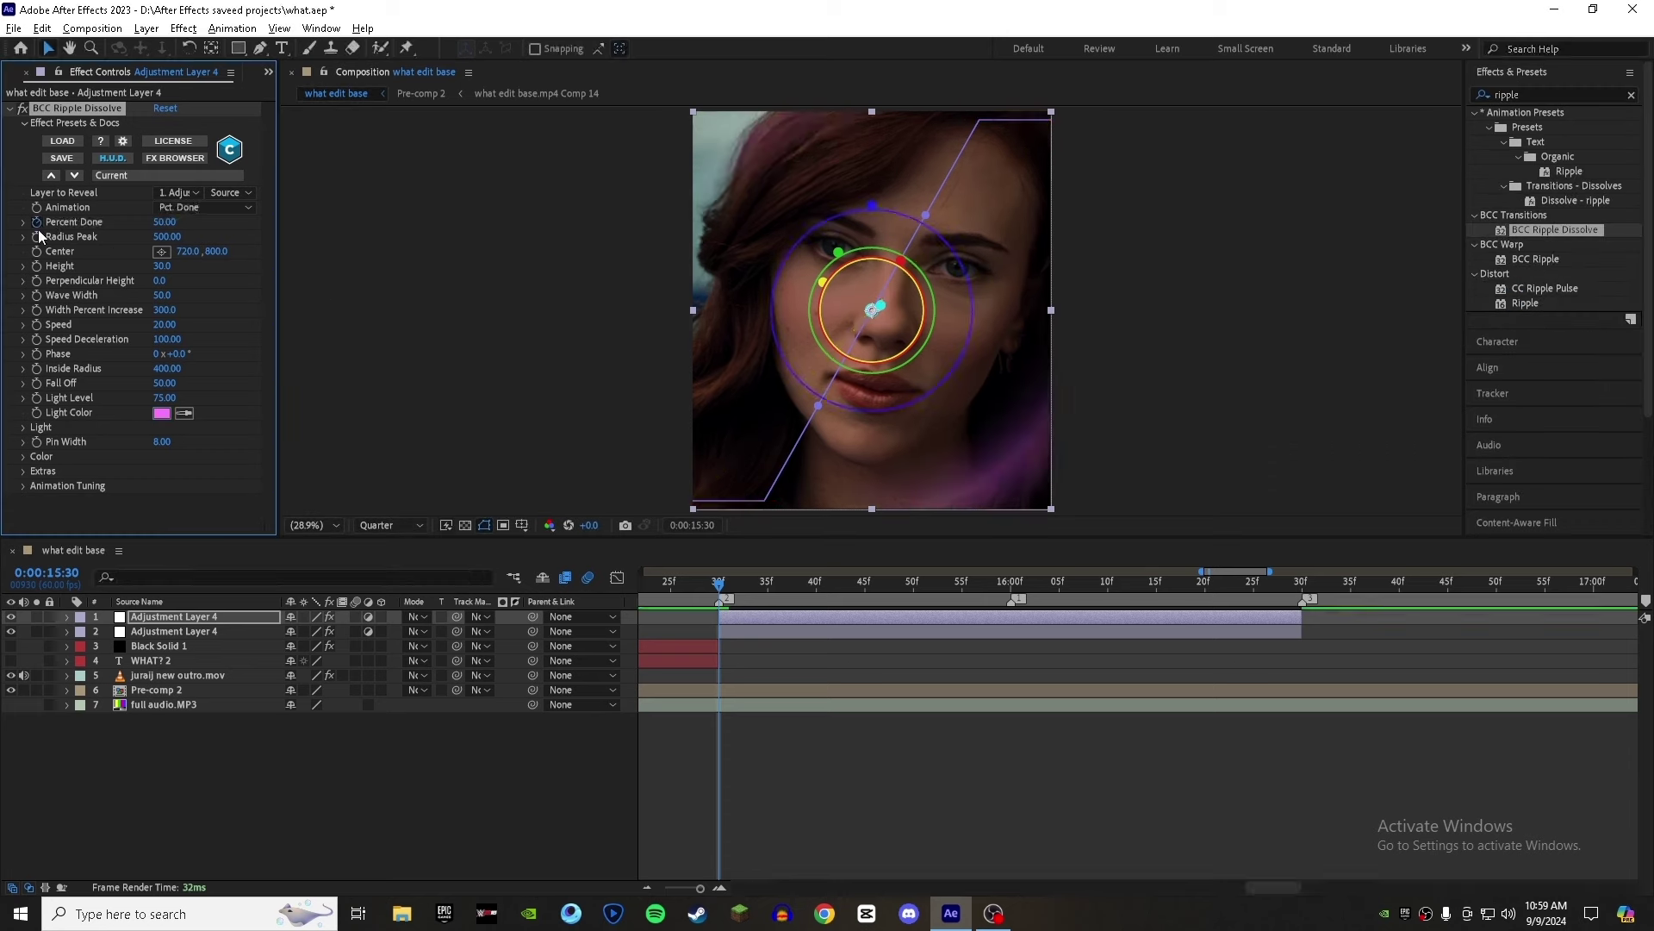
type("100")
left_click(406, 284)
left_click(1013, 587)
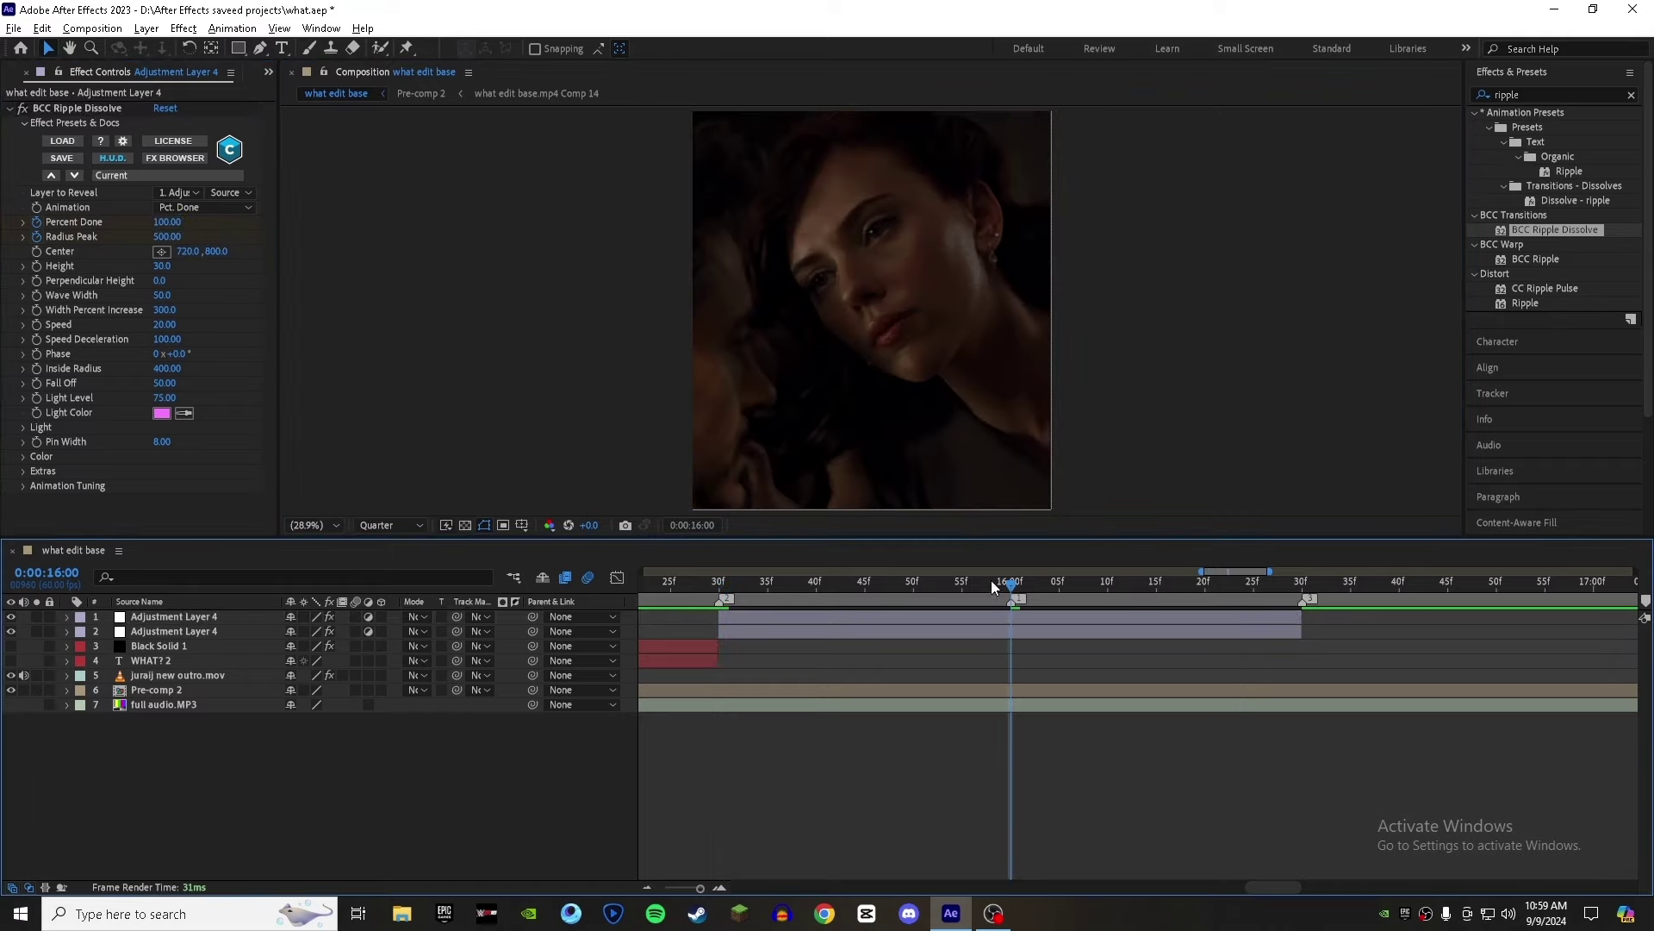
left_click(176, 222)
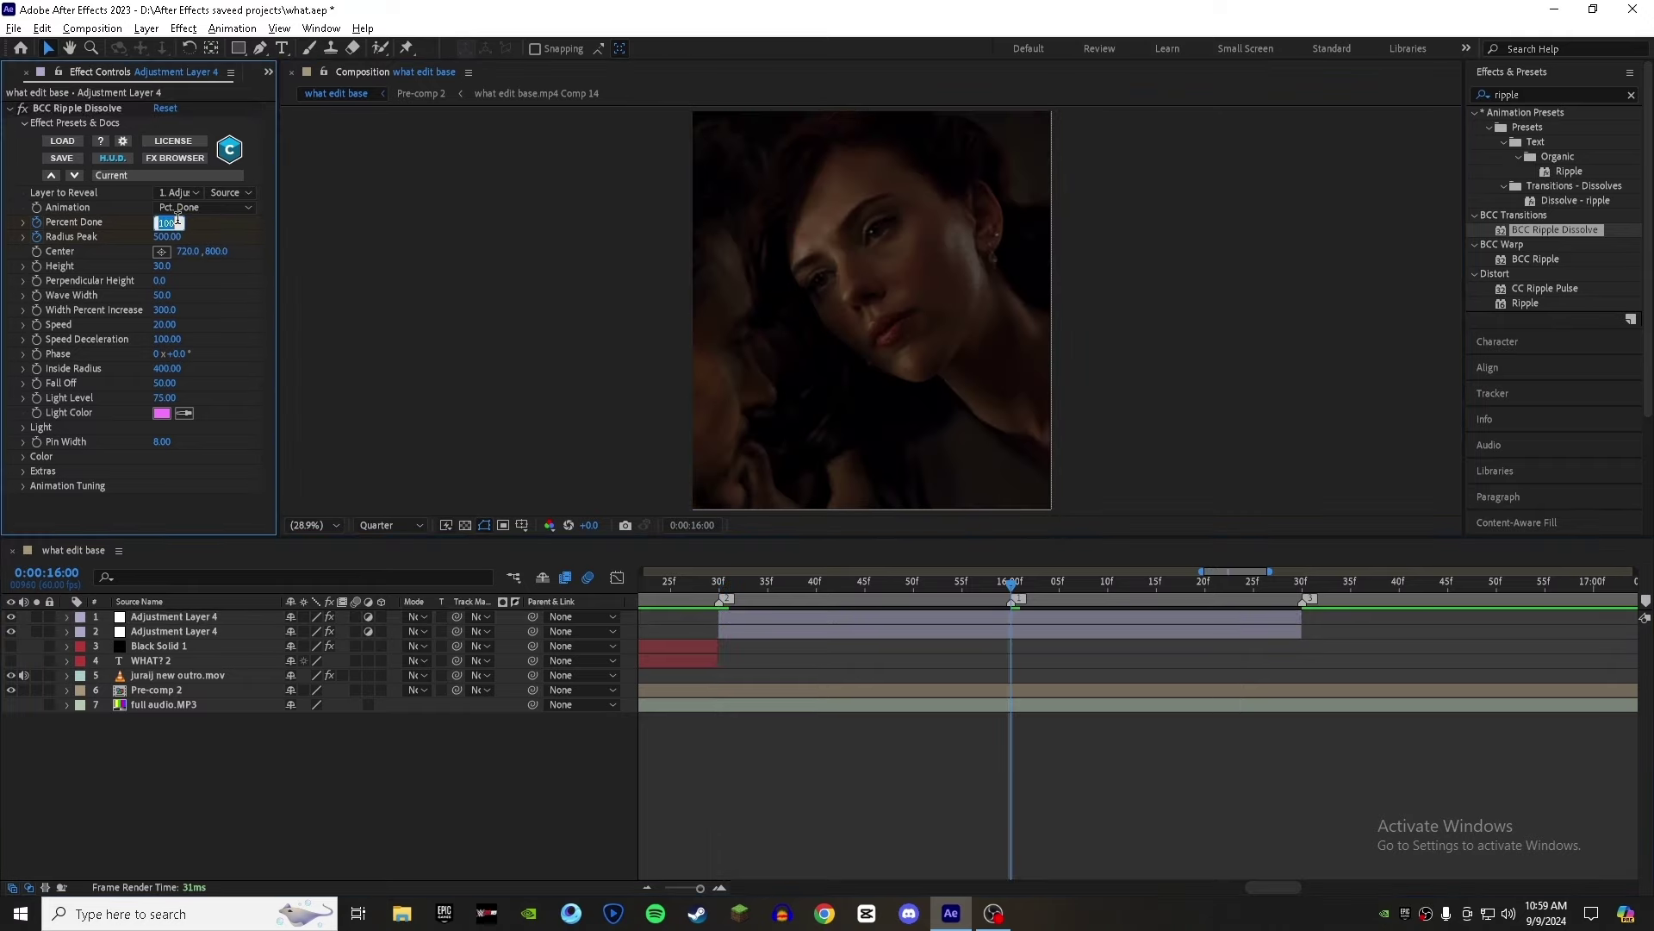
left_click(385, 288)
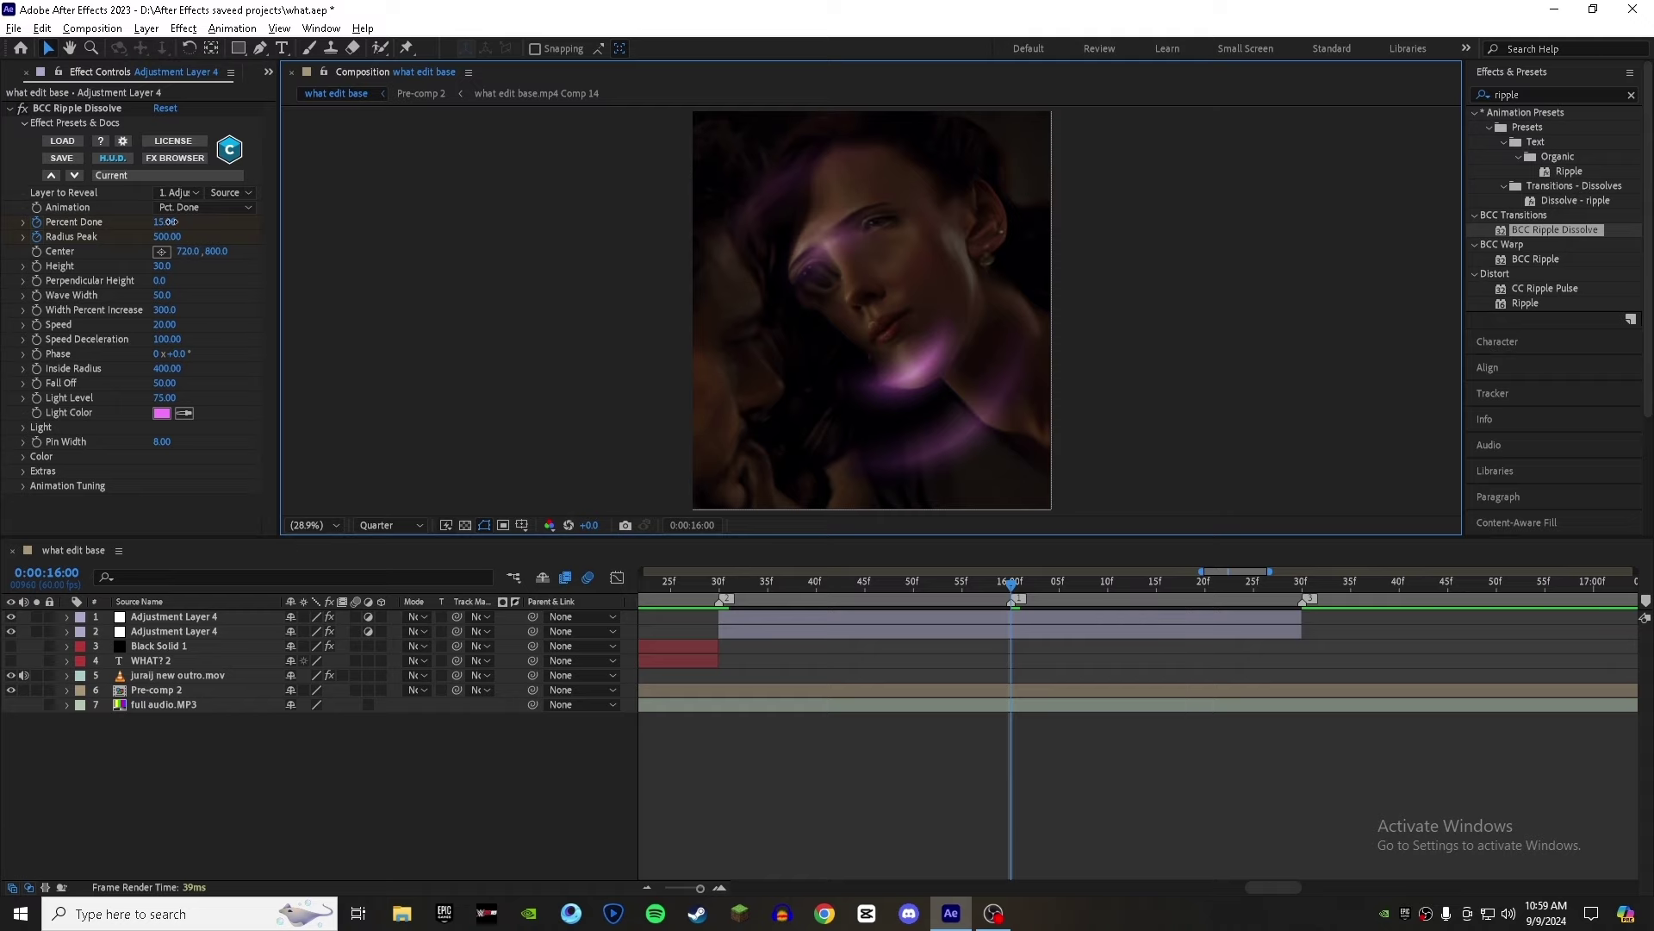
left_click(171, 221)
type("20")
left_click(390, 284)
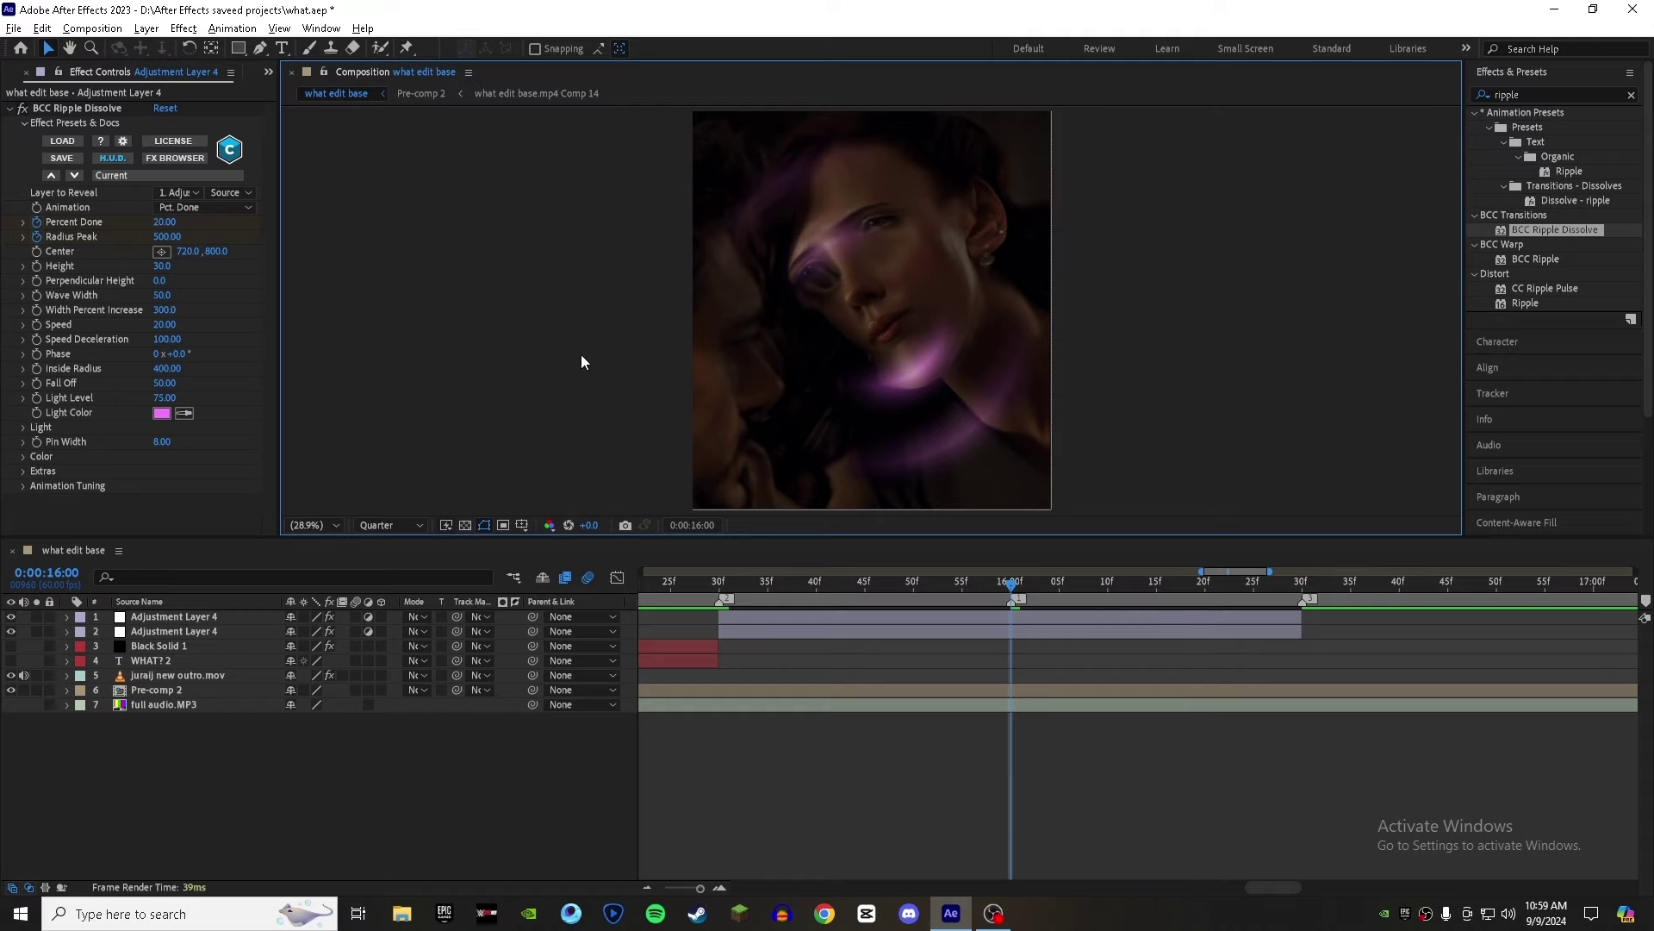
Keyframe Percent Done back to 100 at 16:30
left_click(1298, 590)
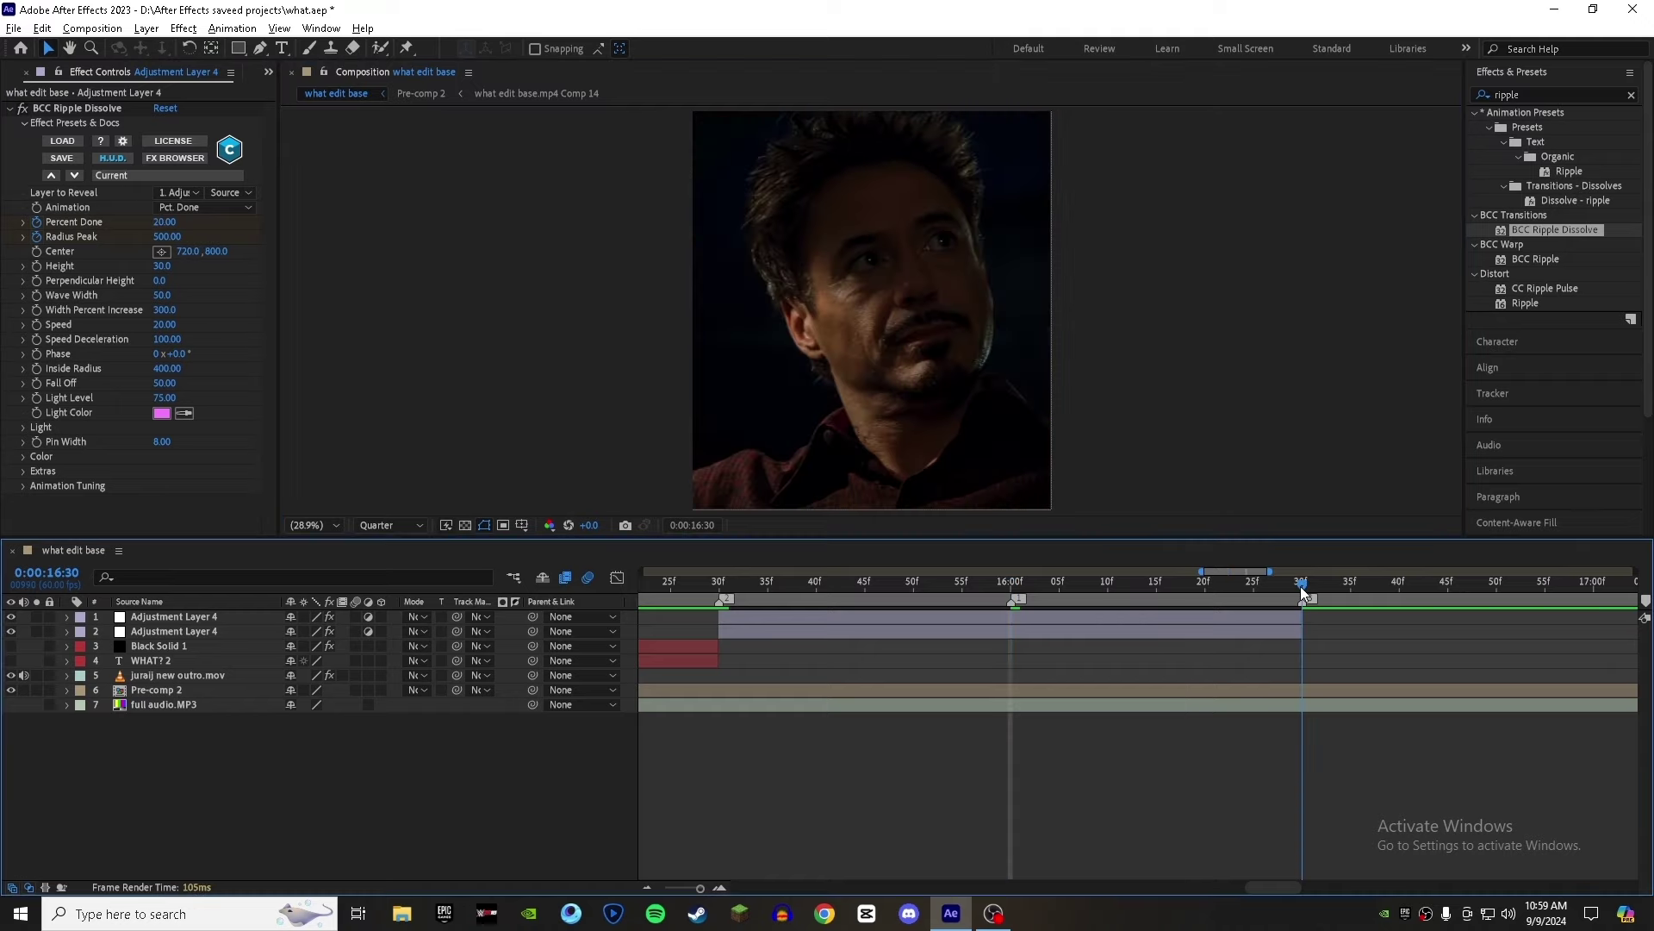
left_click(167, 223)
type("100")
left_click(403, 333)
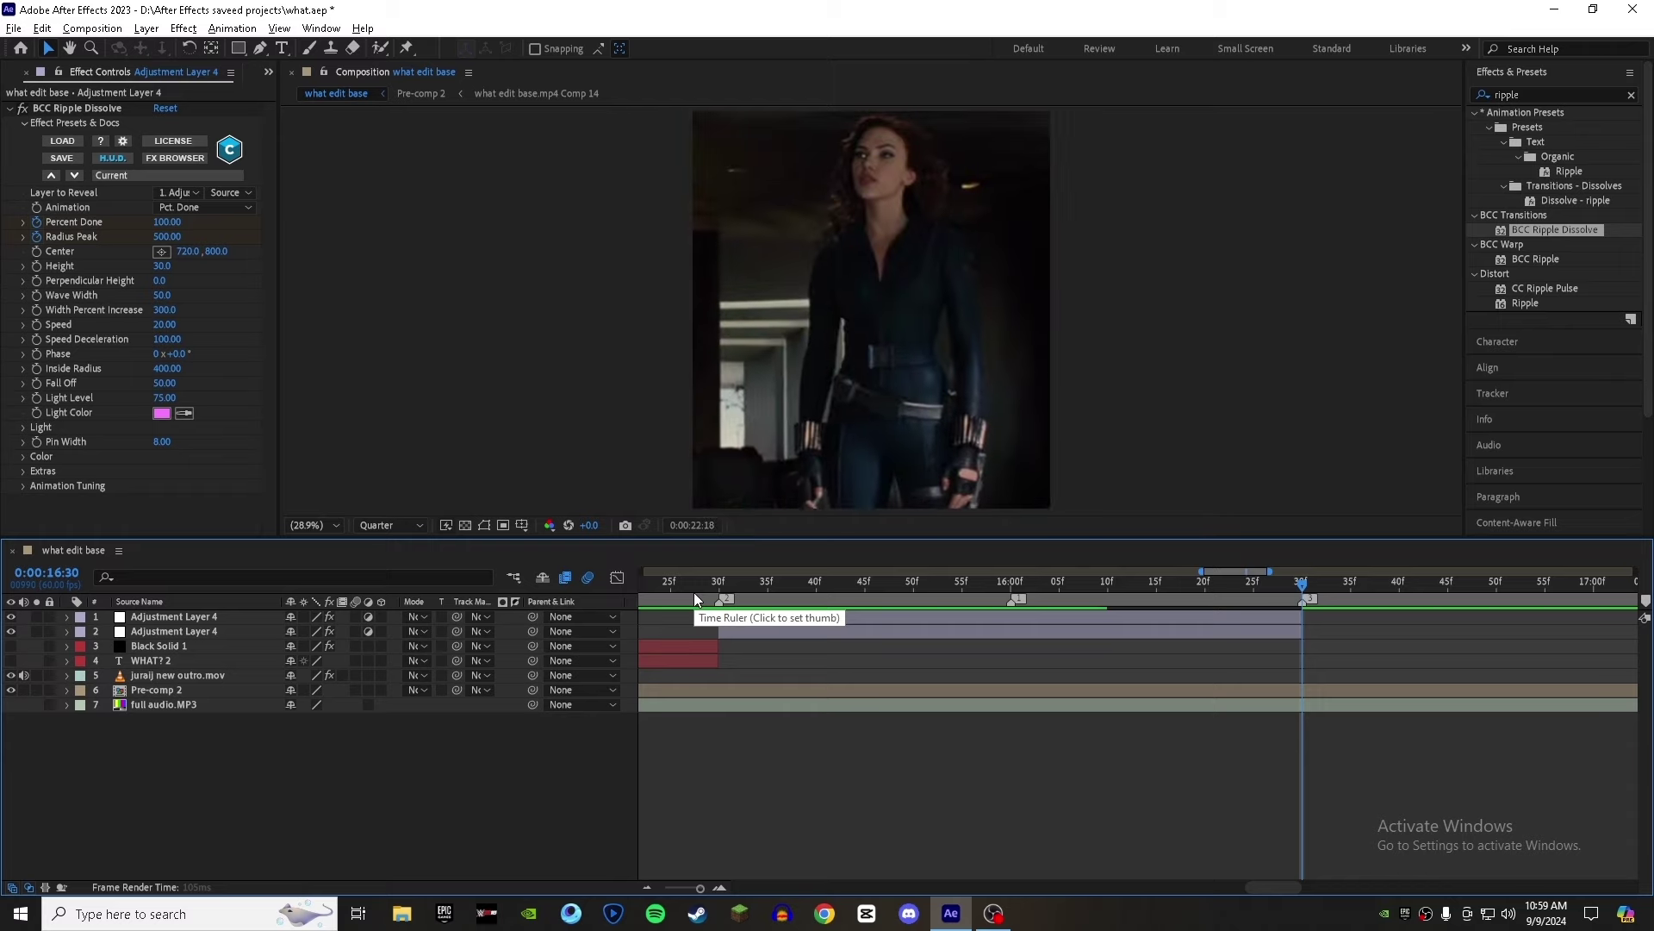
left_click_drag(694, 592, 901, 591)
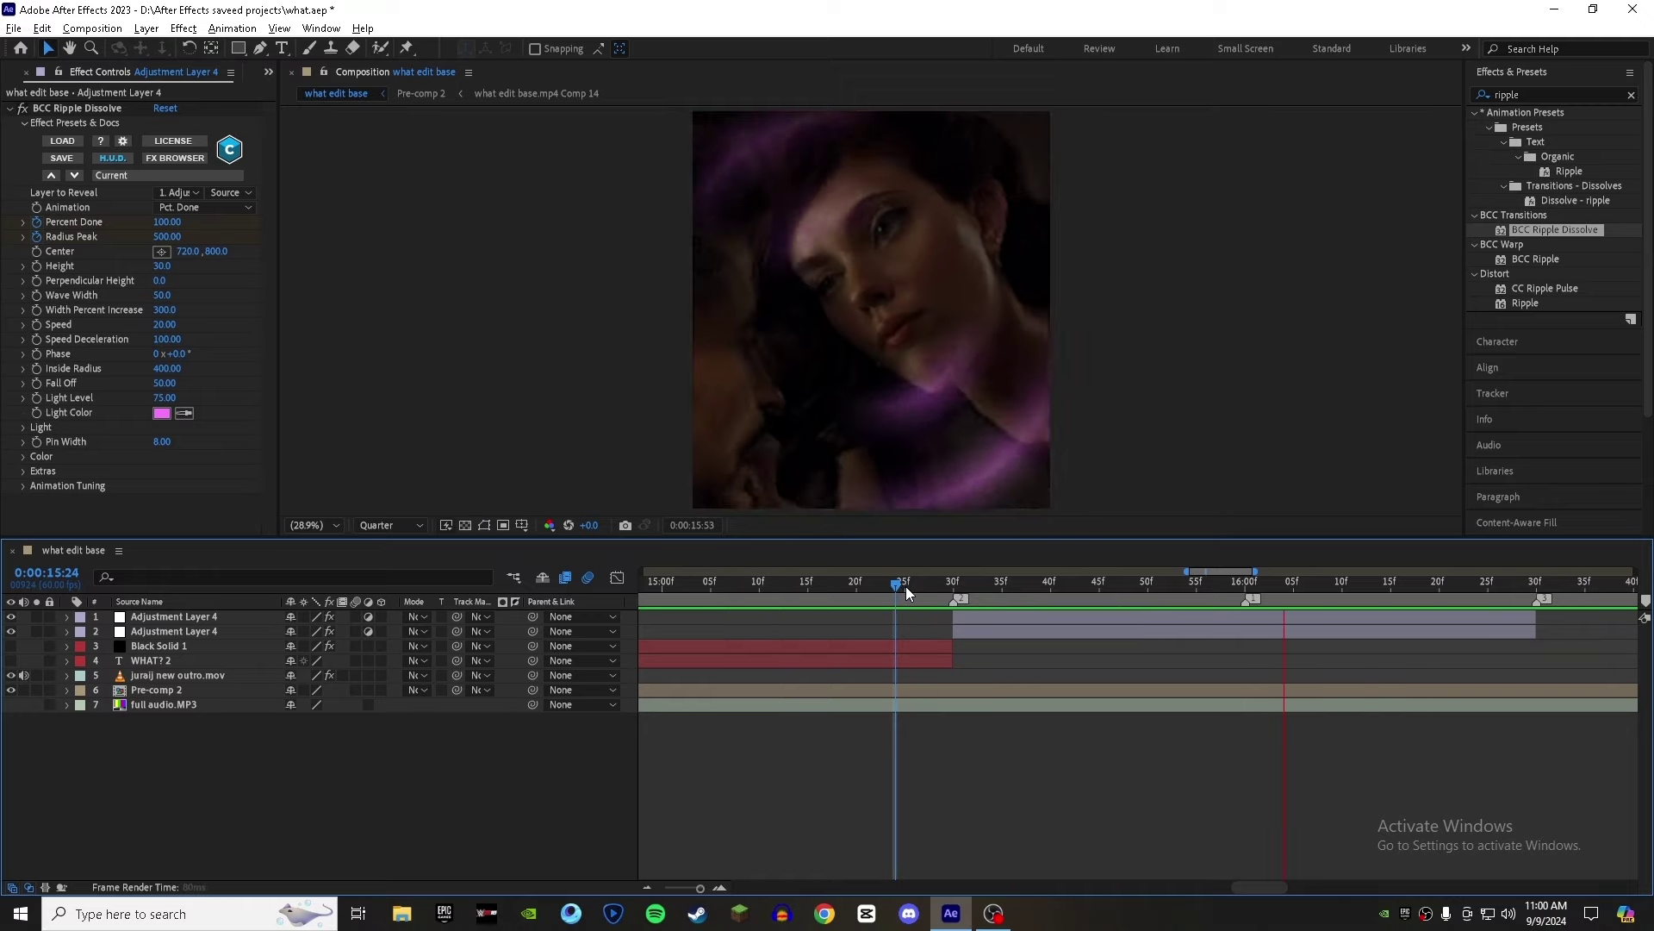
left_click(1246, 584)
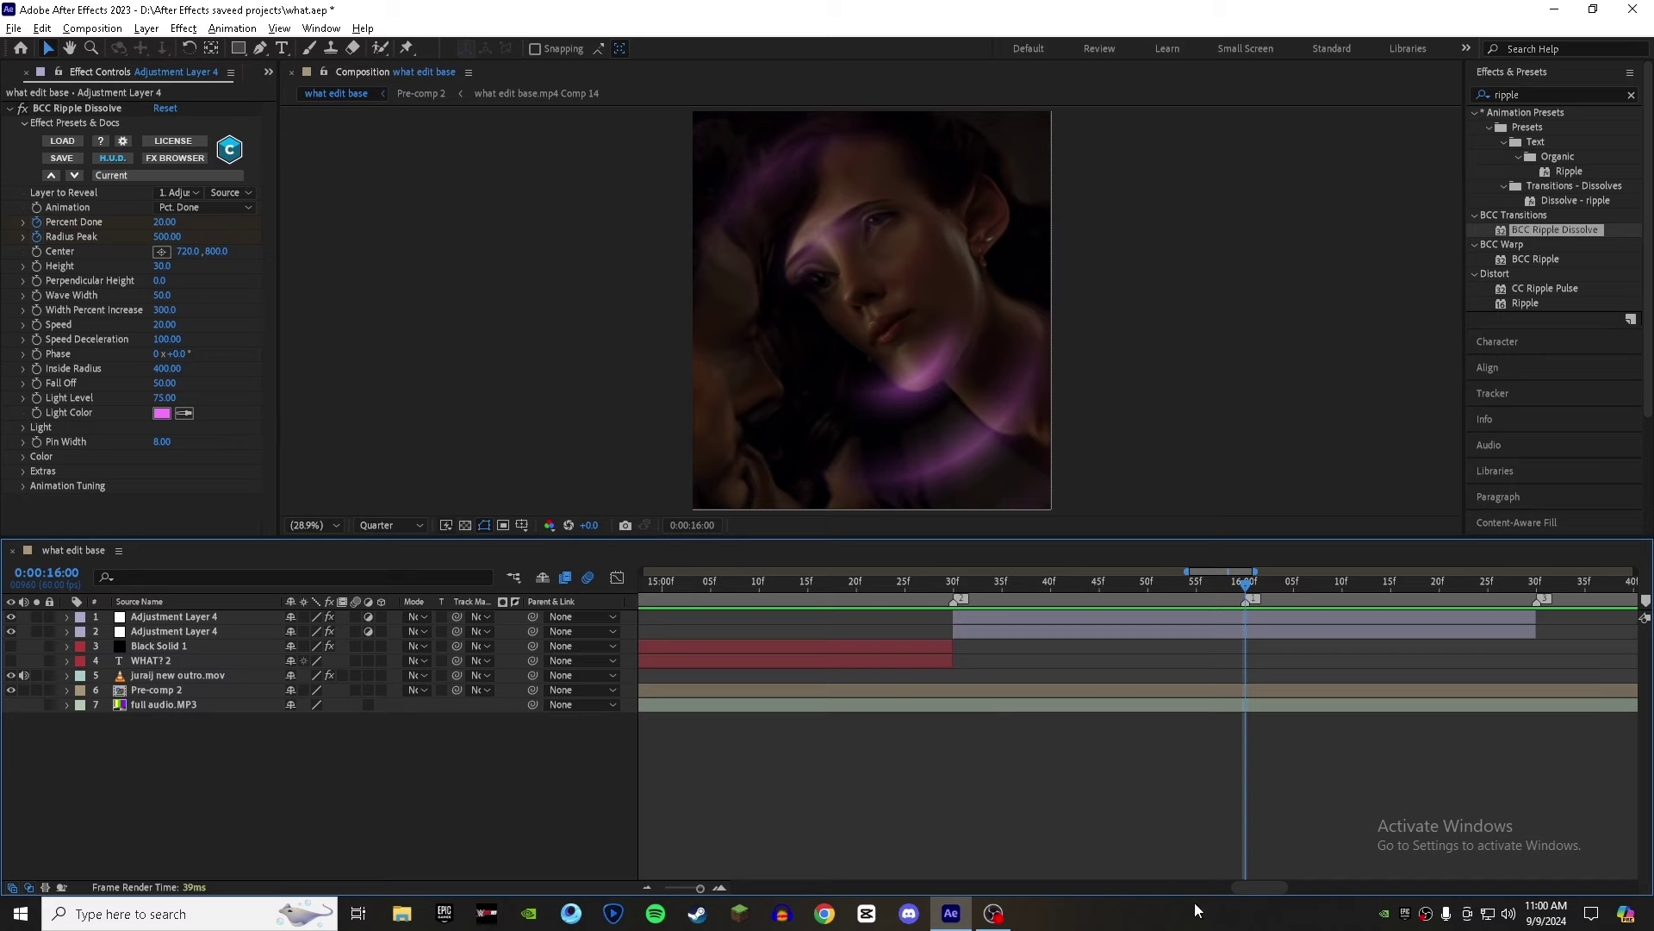
Create a new white solid layer with Ctrl+Y
left_click_drag(1249, 889, 1272, 888)
key("ctrl+y")
left_click(817, 560)
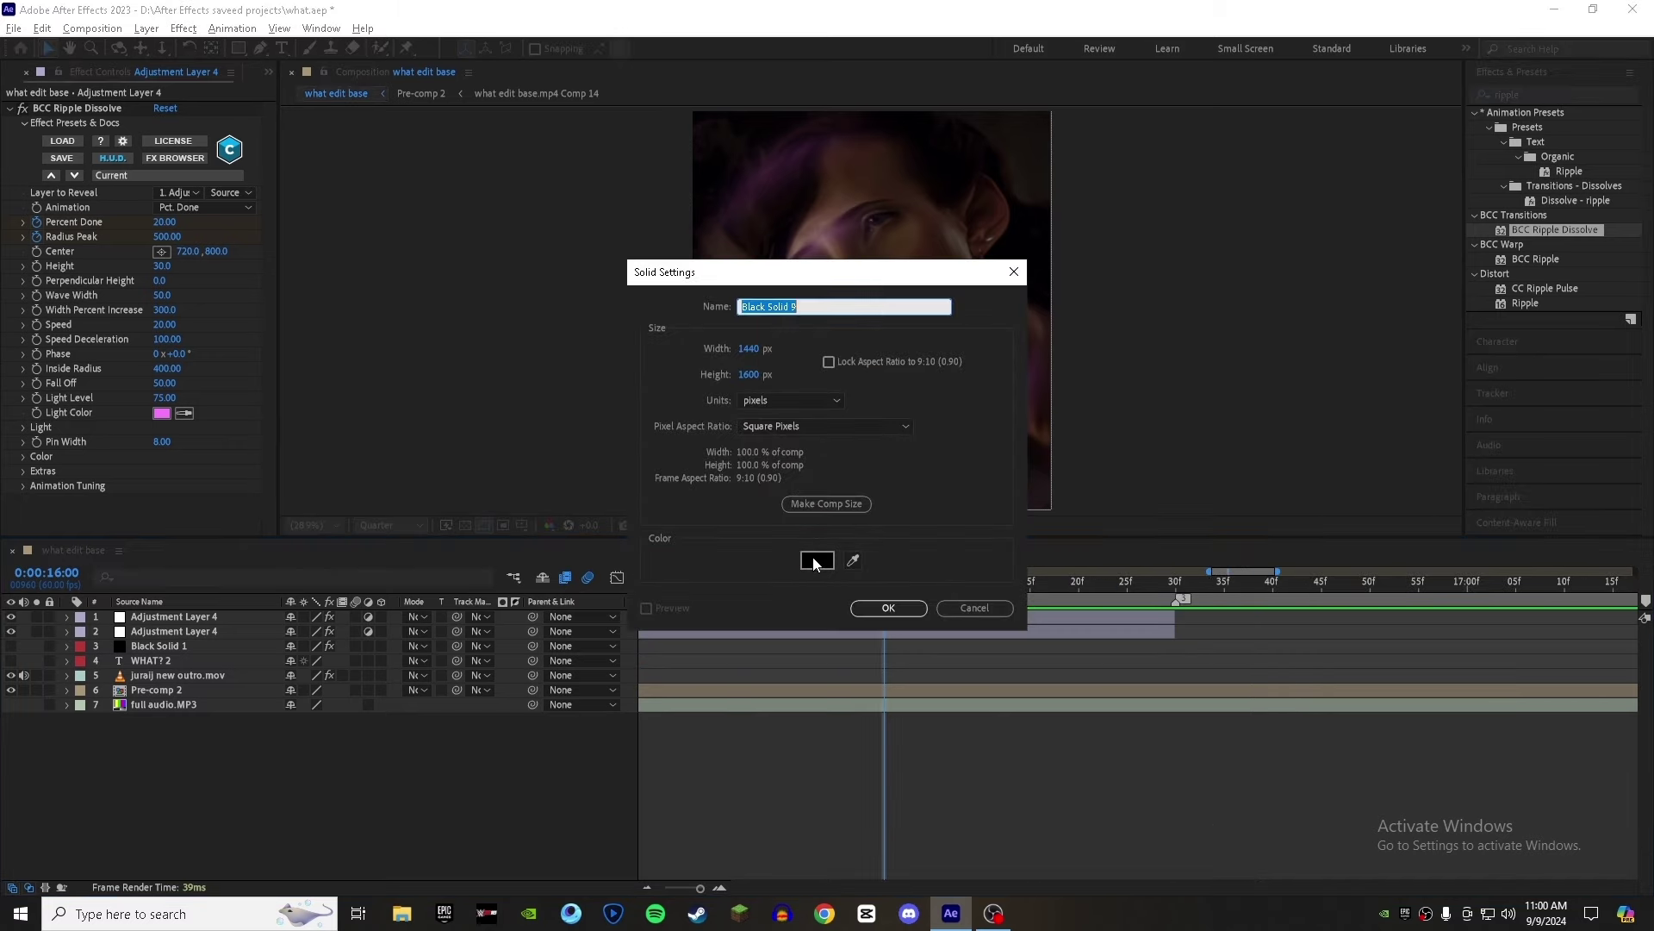
left_click_drag(1232, 221, 1218, 211)
left_click(1595, 214)
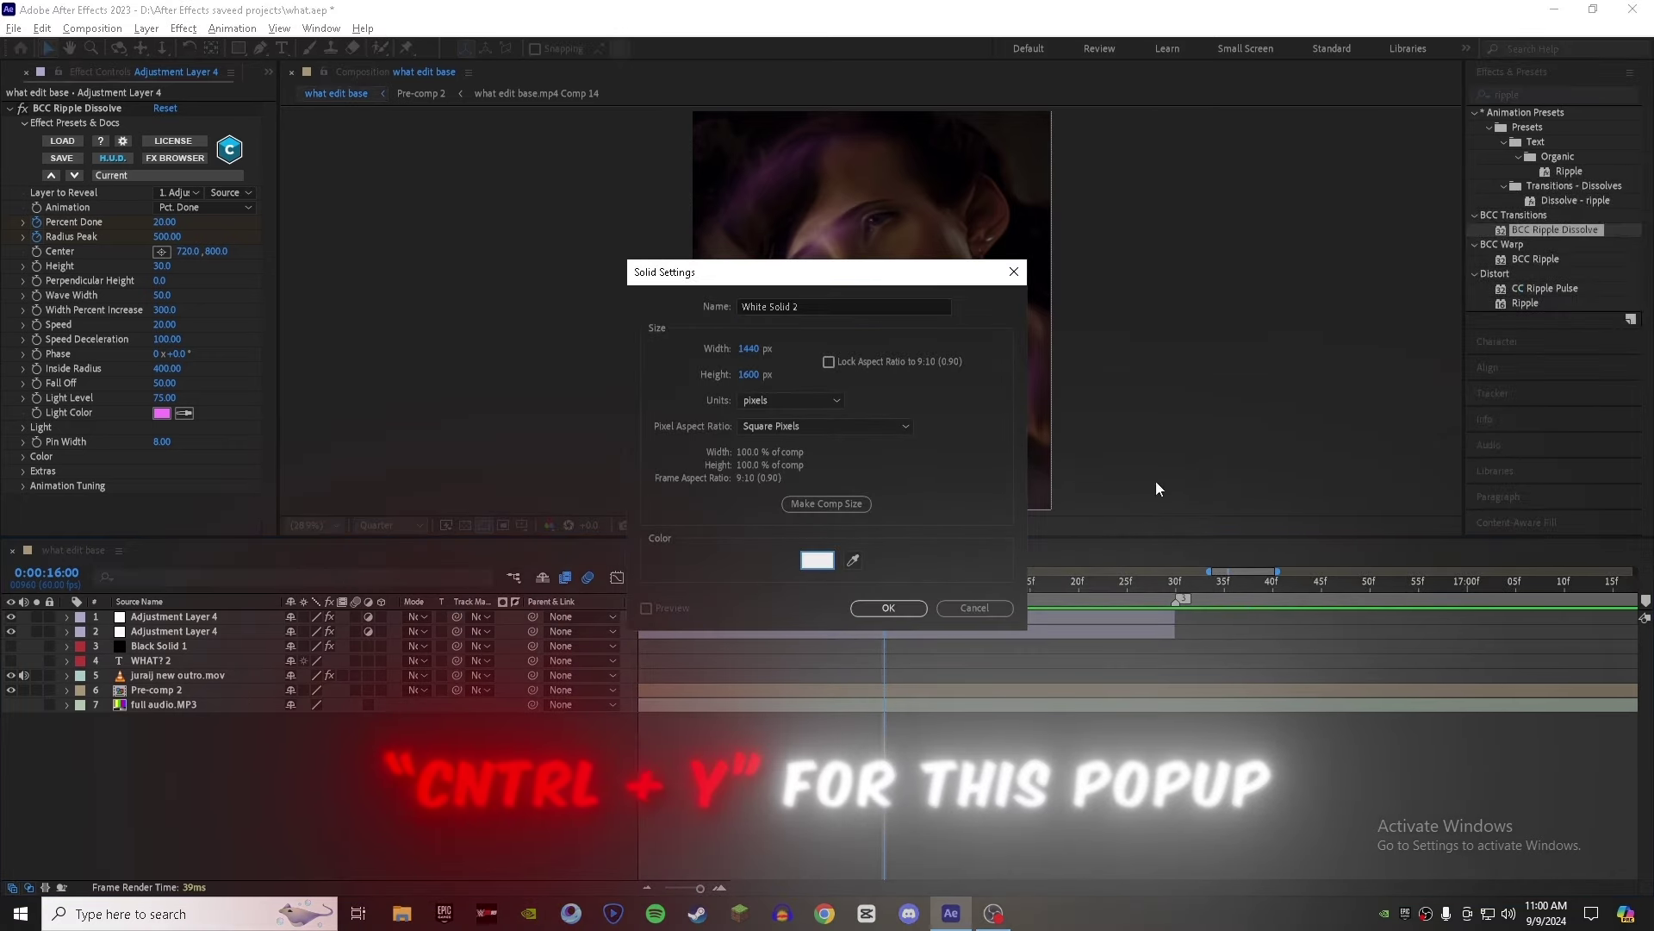
left_click(889, 607)
Split White Solid 2 at 16:15 and delete the part after the split
left_click(866, 634)
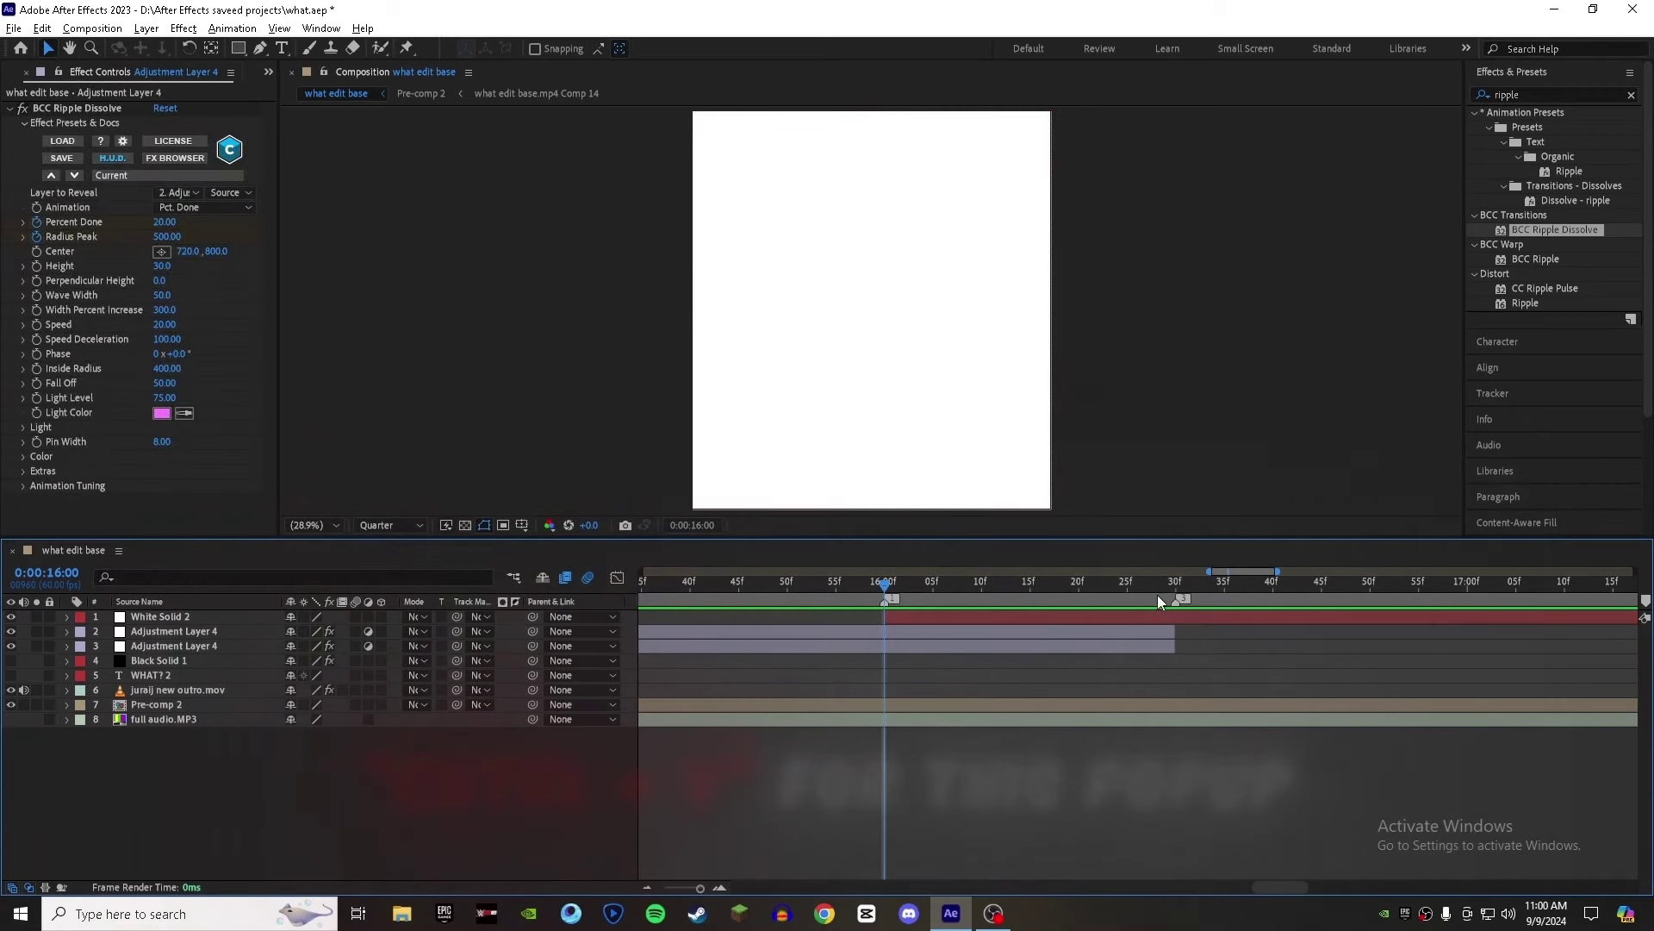
left_click(1031, 586)
left_click(1047, 617)
key("ctrl+shift+d")
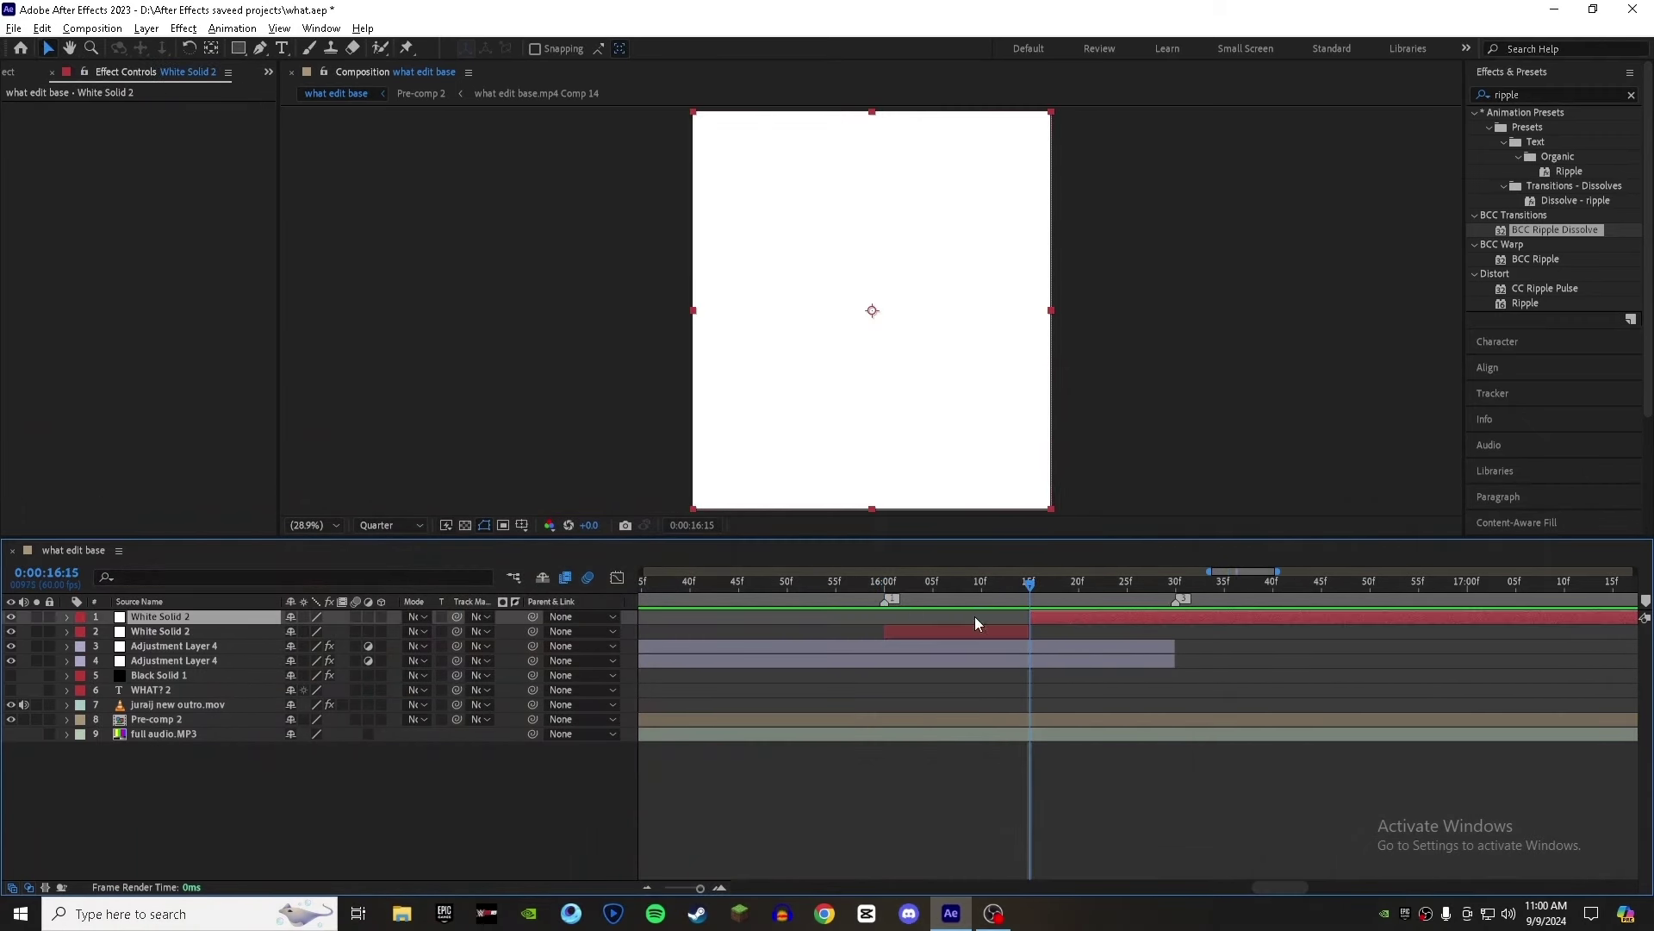
left_click(884, 586)
key("Delete")
Keyframe the solid's Opacity from 100% at 16:00 to 0% at 16:15, then show it as a graph
left_click(901, 616)
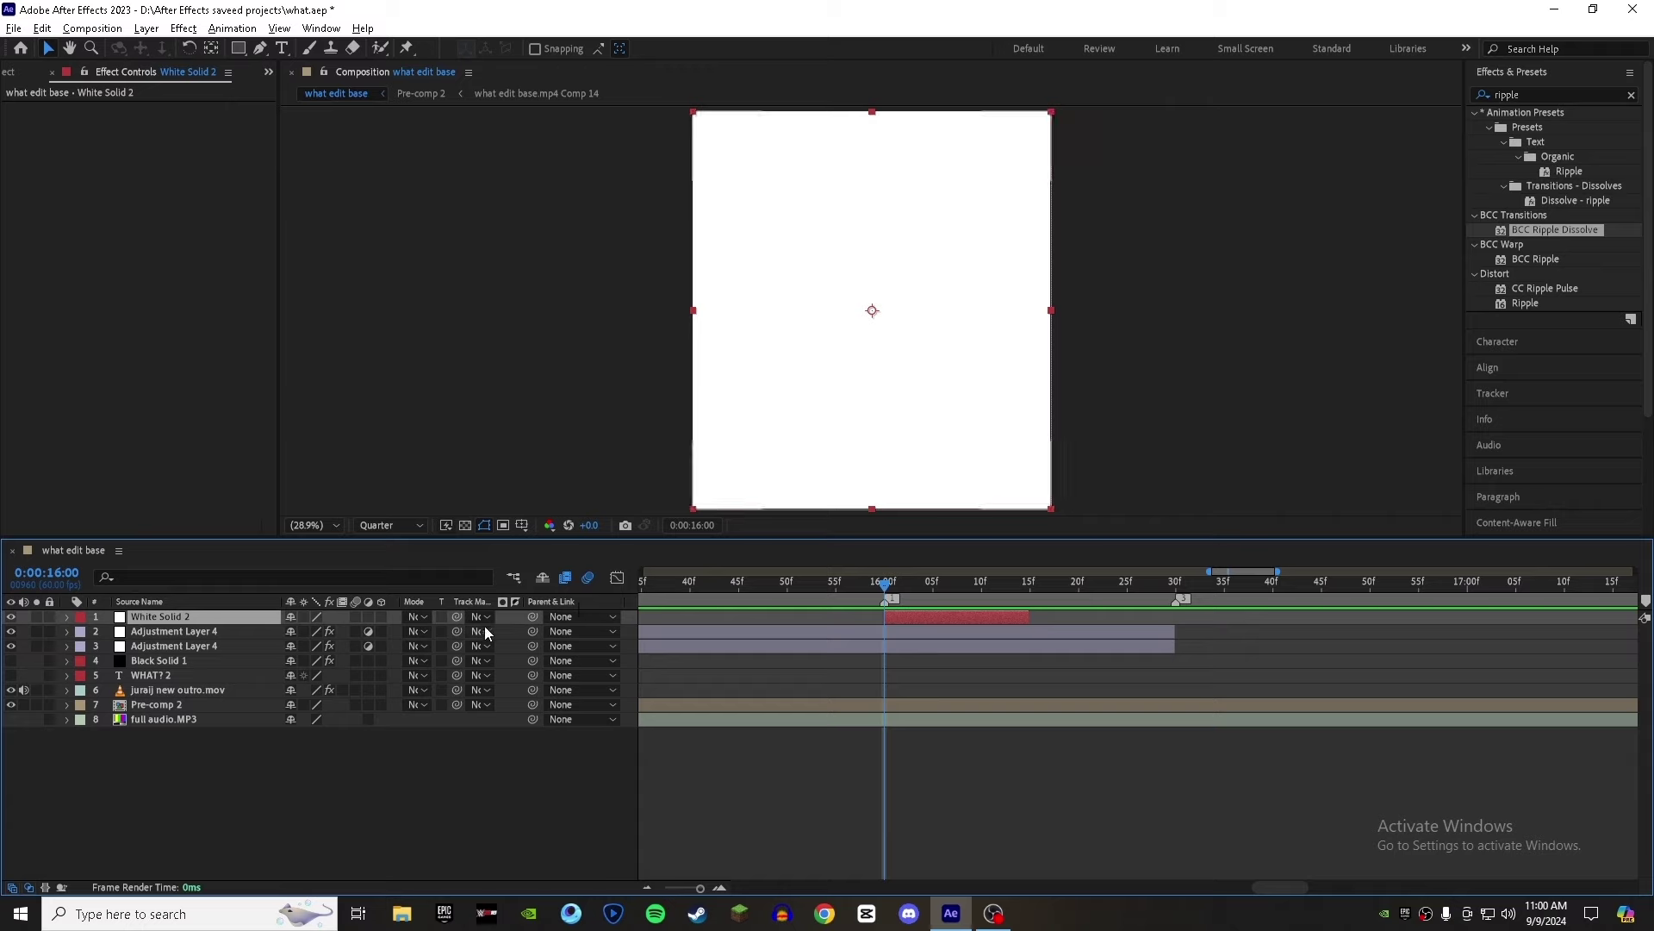
key("t")
key("Return")
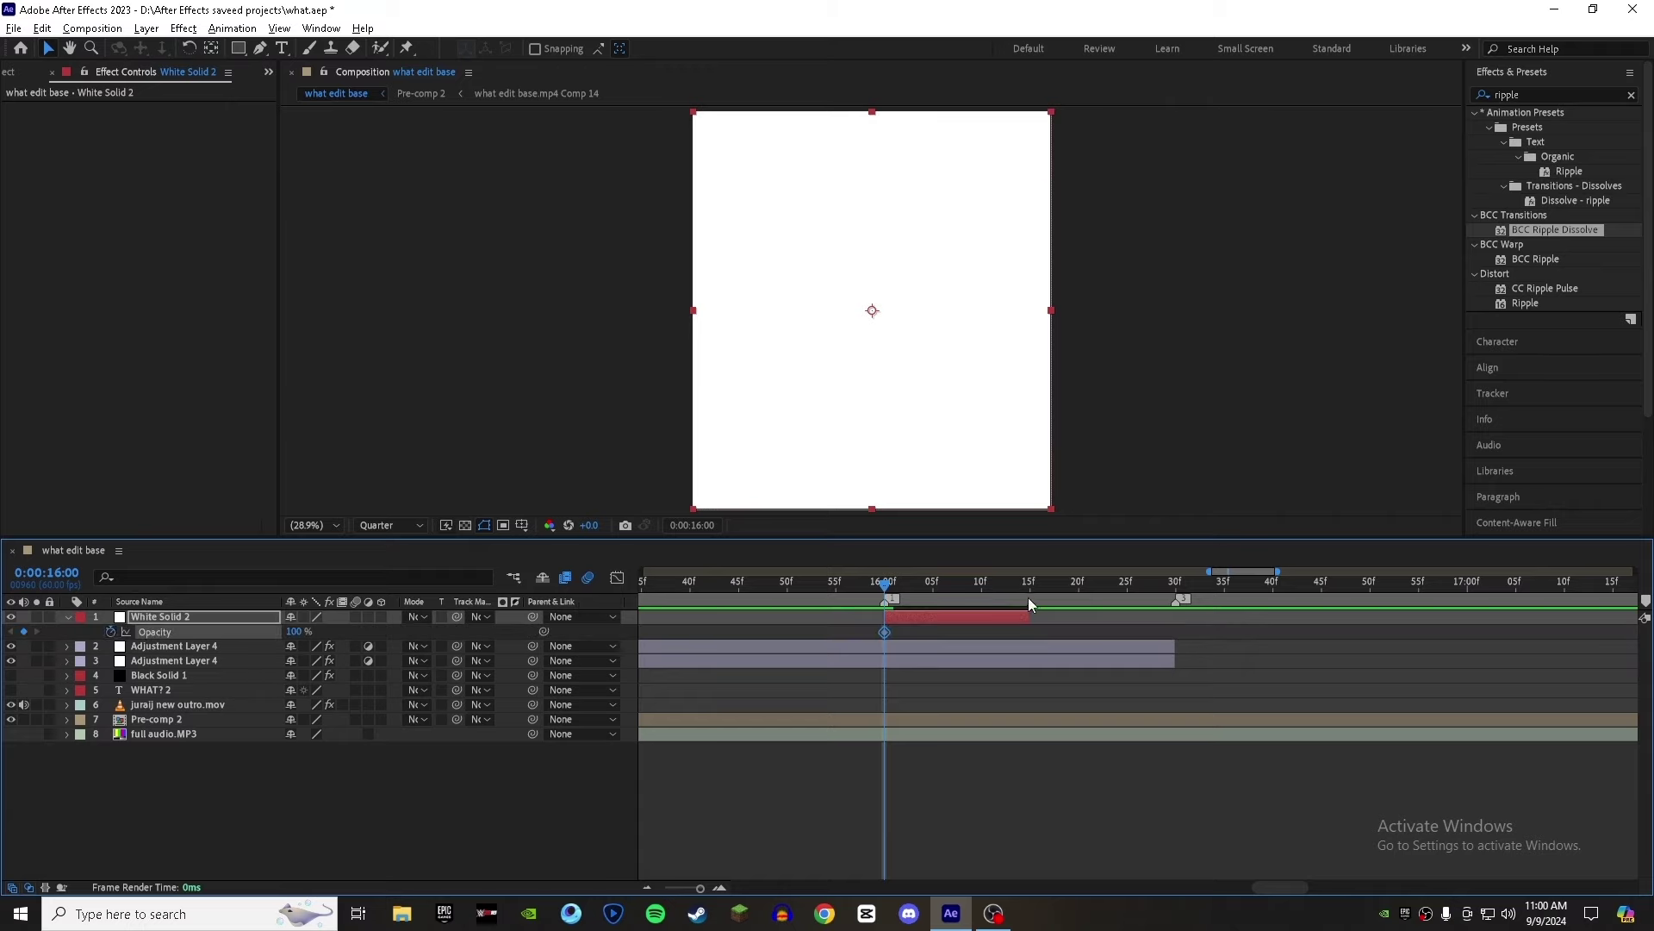
left_click(1028, 603)
left_click_drag(283, 629, 164, 636)
left_click_drag(871, 622, 1077, 641)
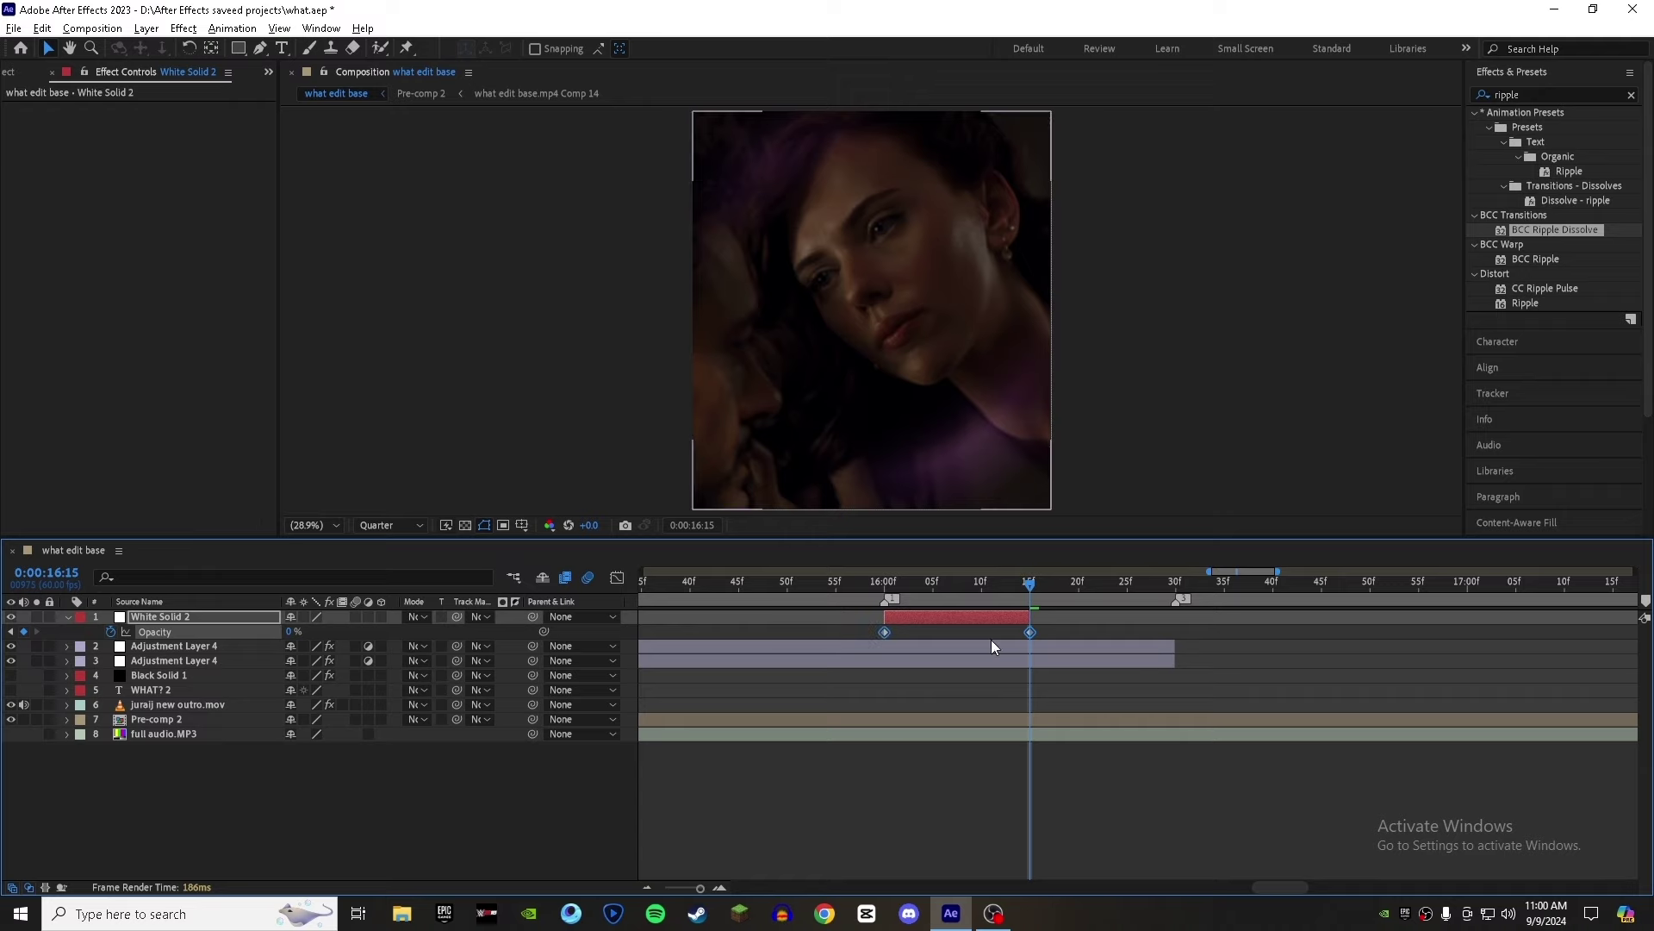
left_click(617, 577)
Switch to the Value Graph and drag both opacity keyframe handles into a steeper S-curve
right_click(967, 695)
left_click(999, 524)
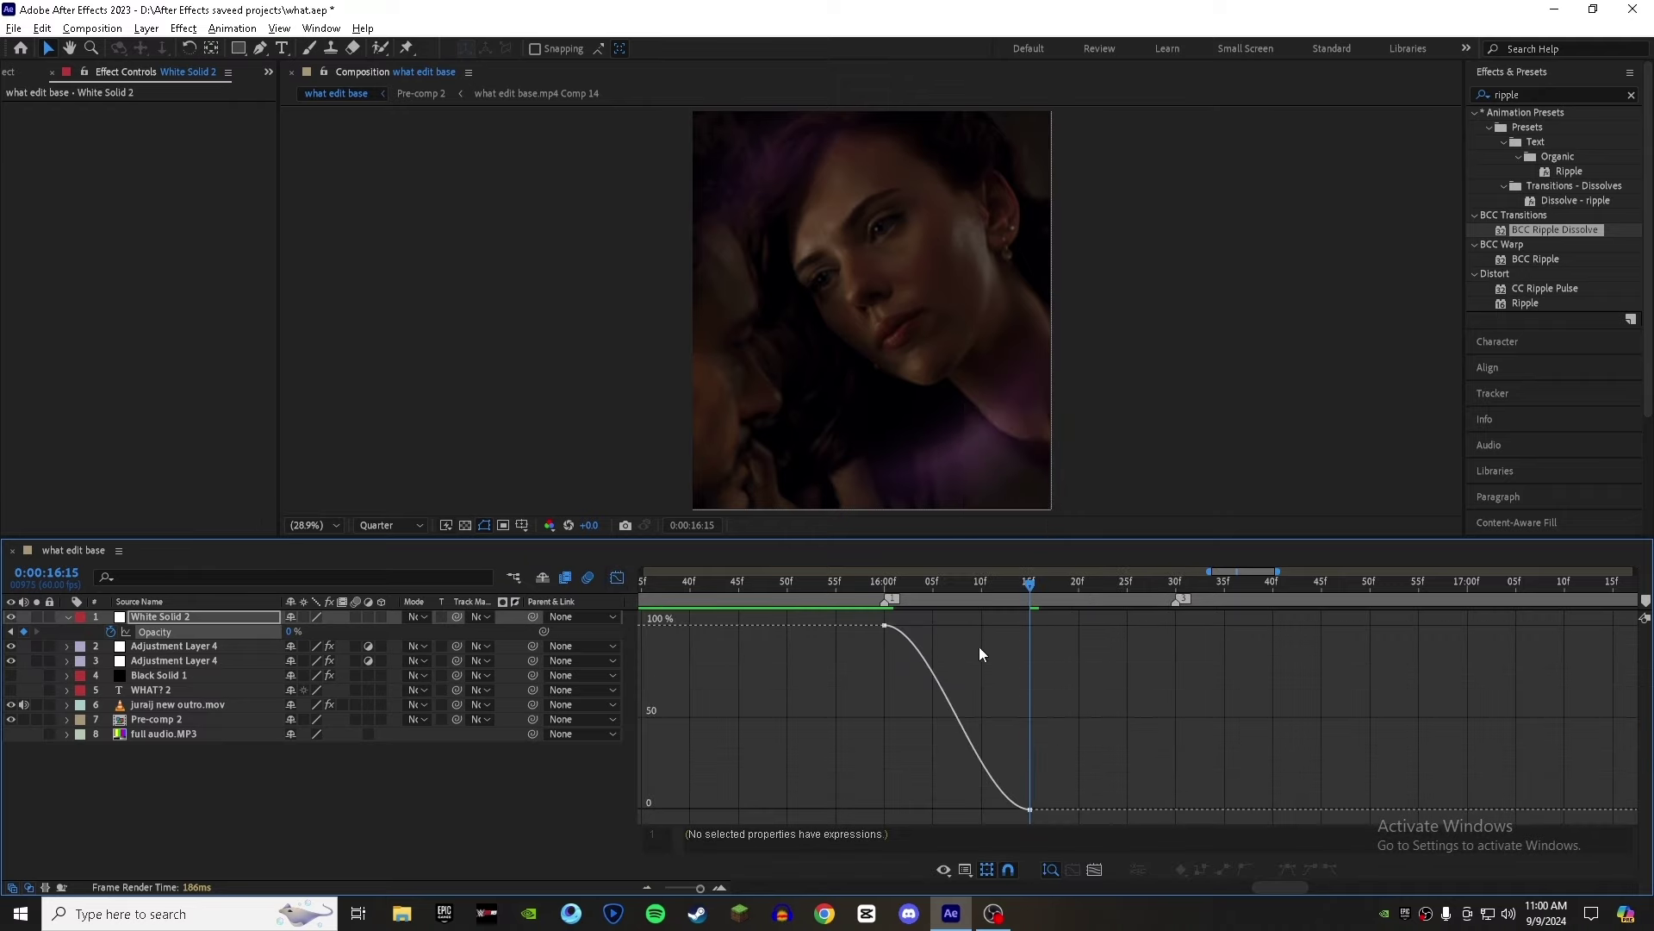
left_click(931, 676)
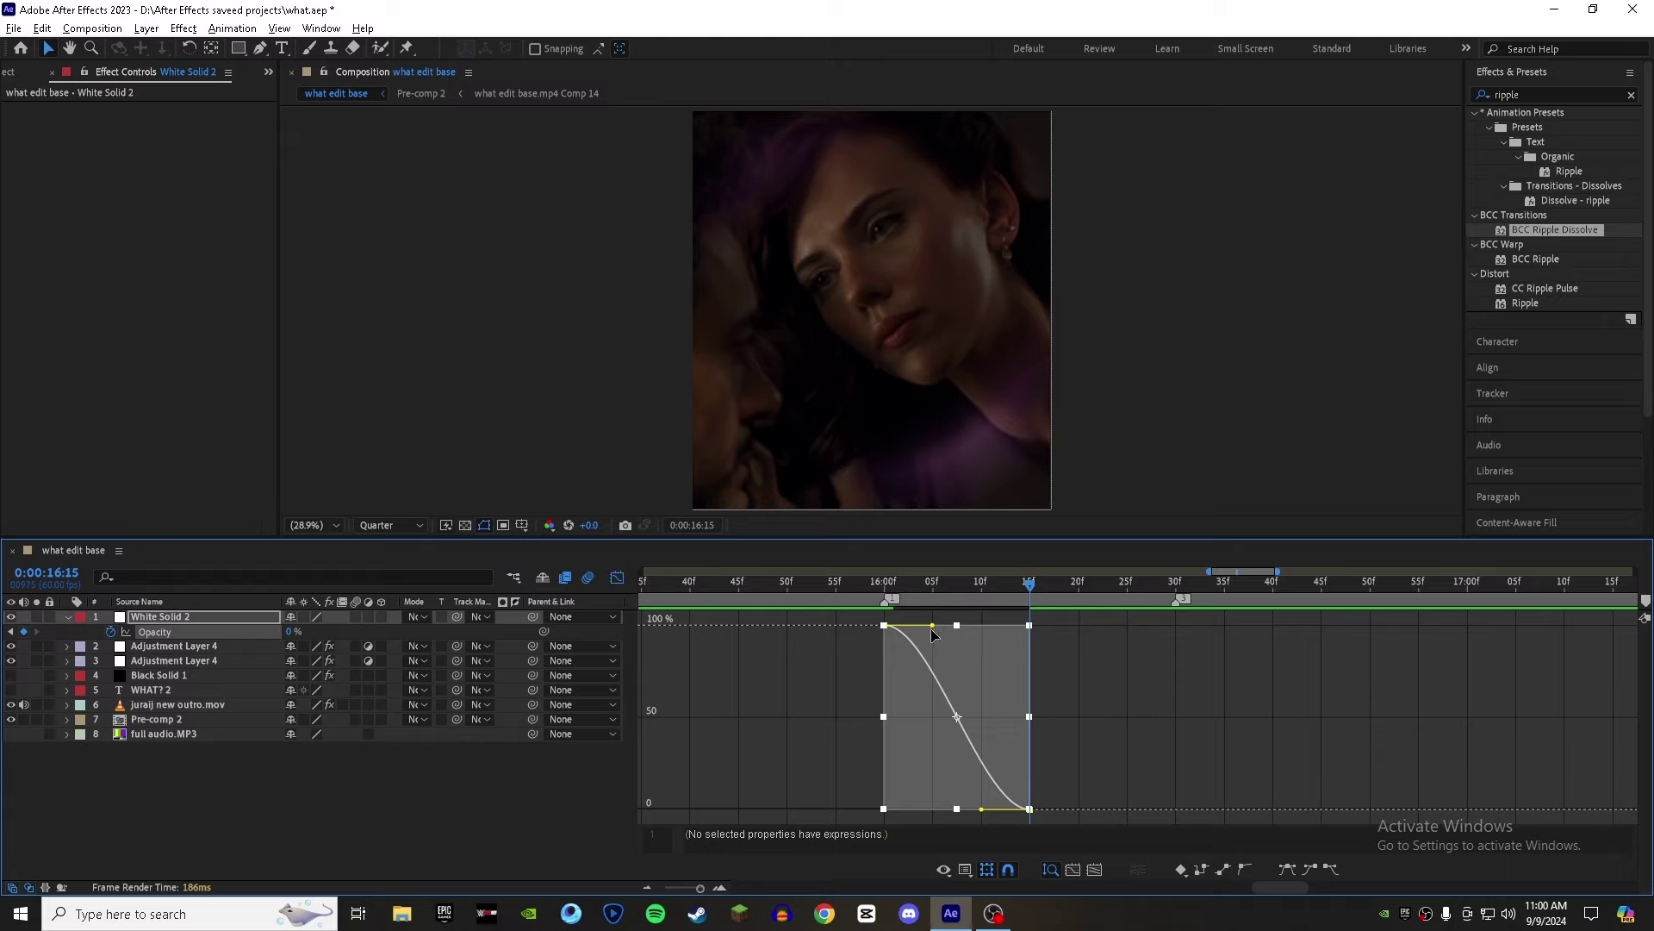
left_click_drag(932, 629, 932, 637)
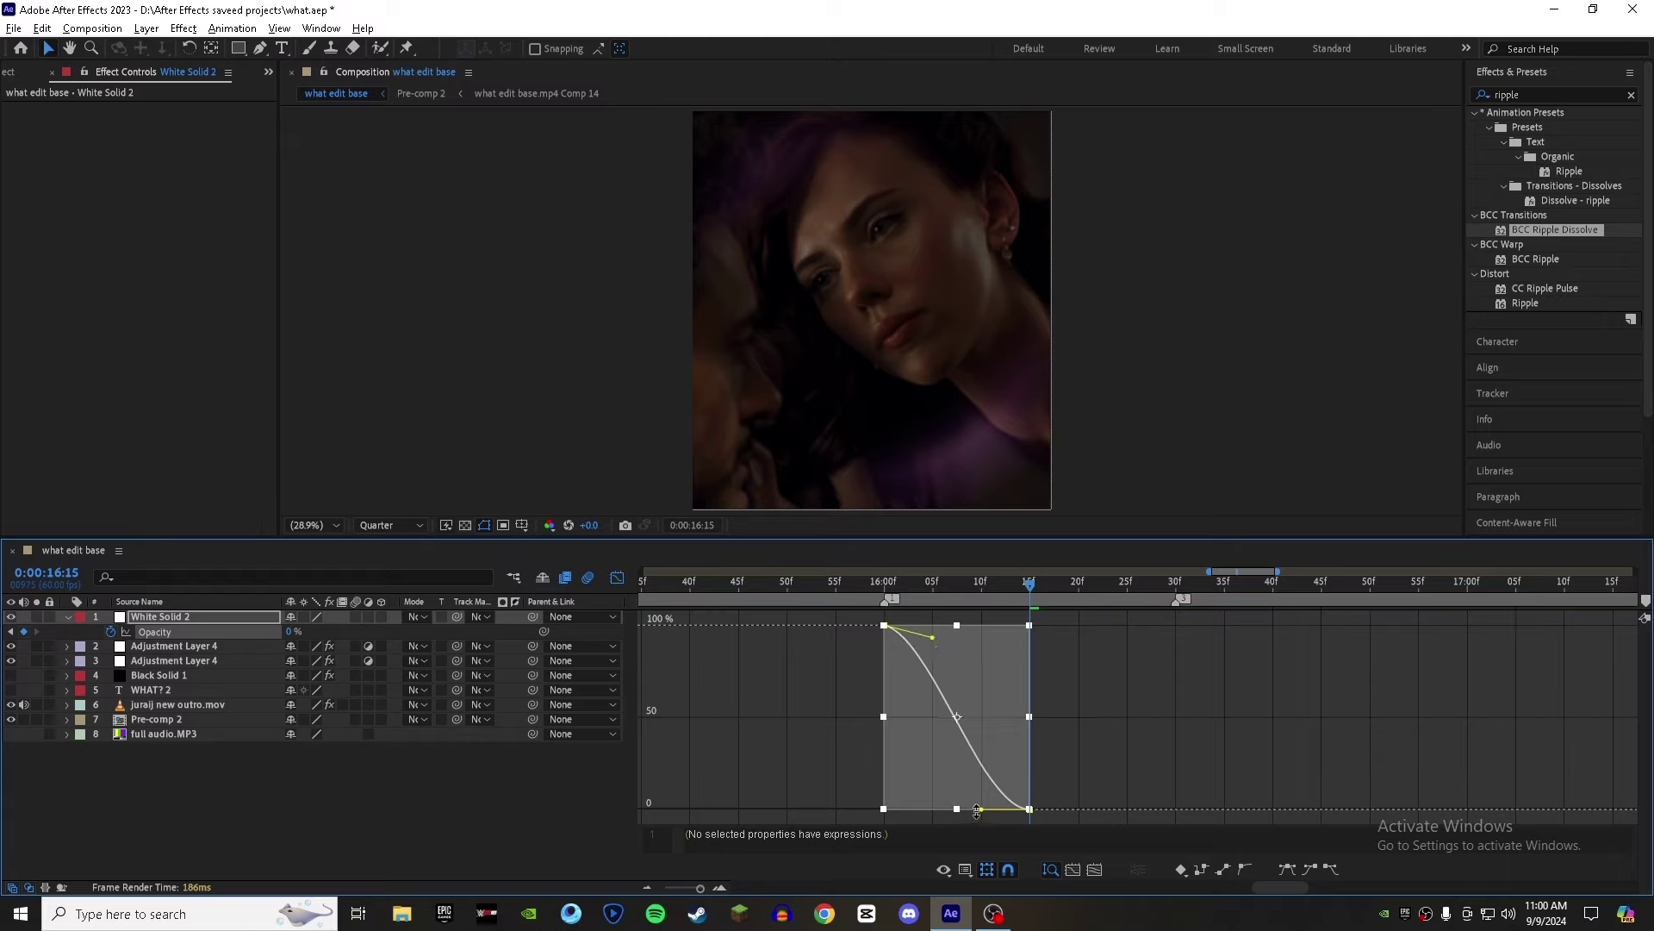
left_click_drag(979, 809, 956, 779)
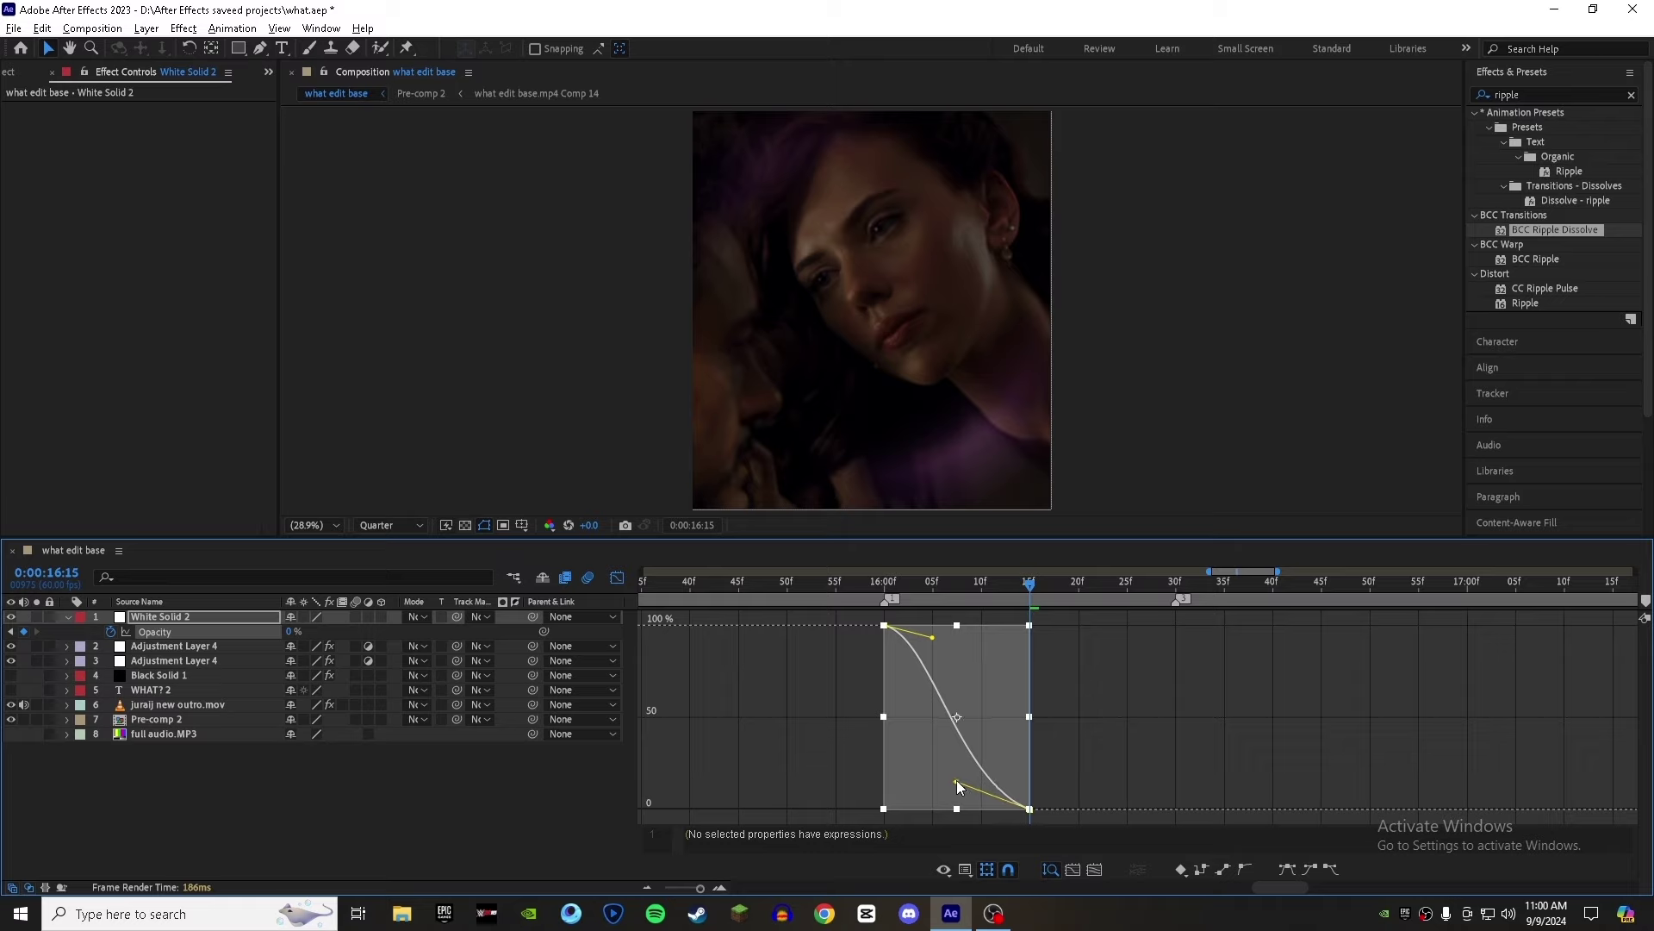
left_click(1104, 779)
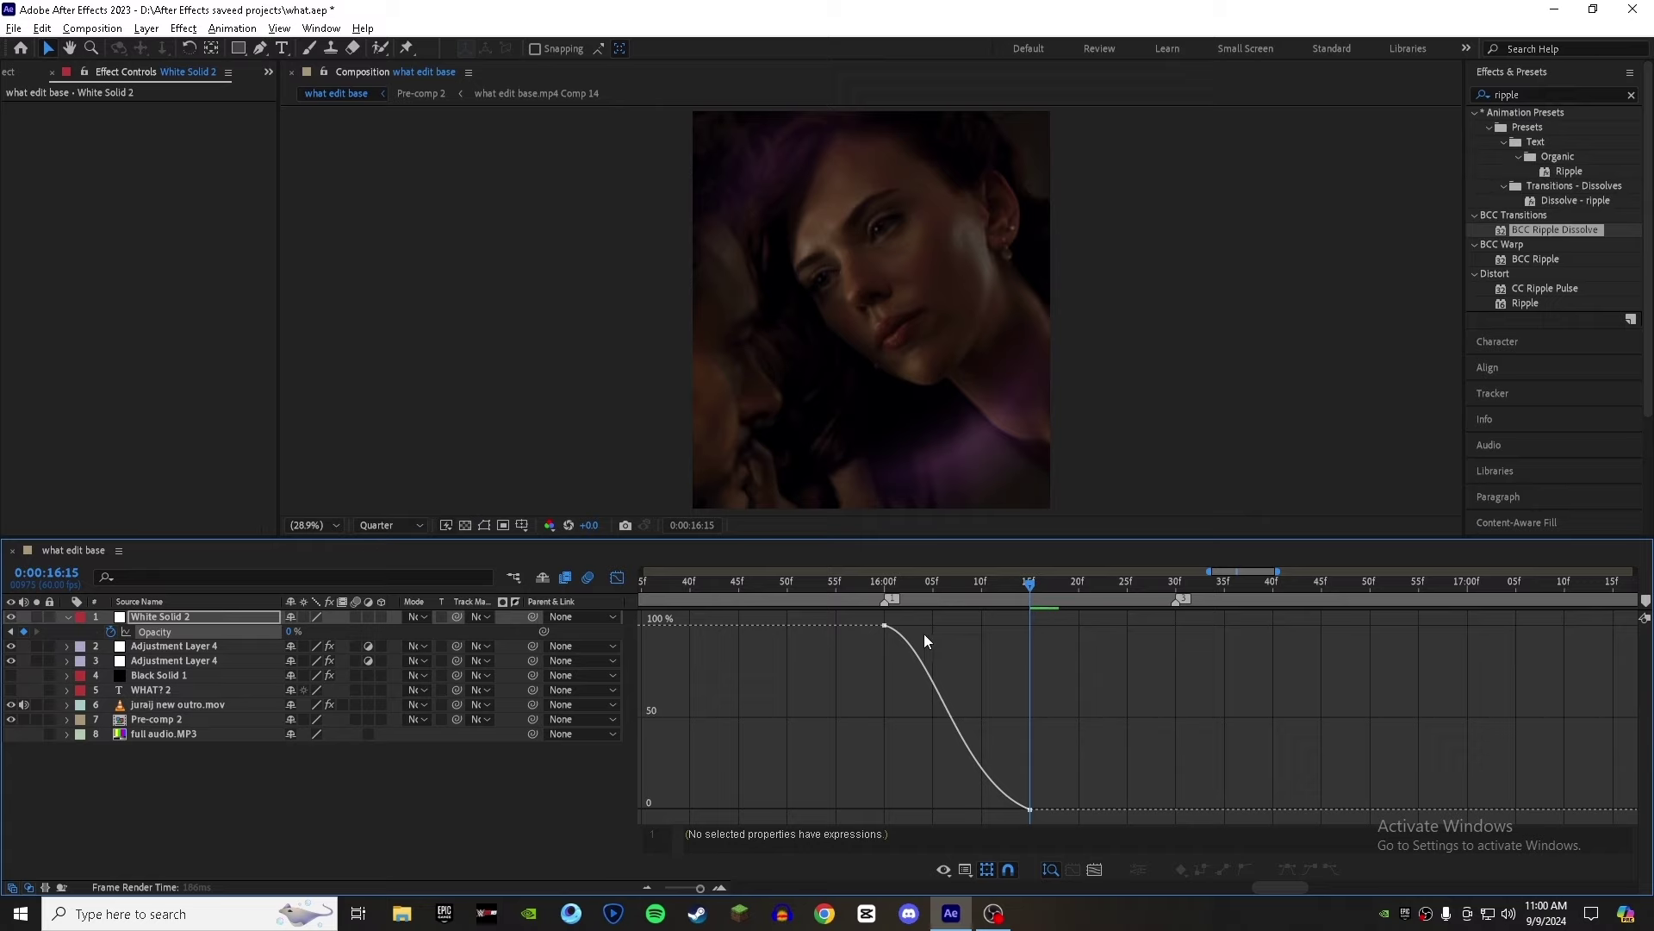
Preview the flash, collapse White Solid 2's opacity, return to layer bars, and preview again
key("space")
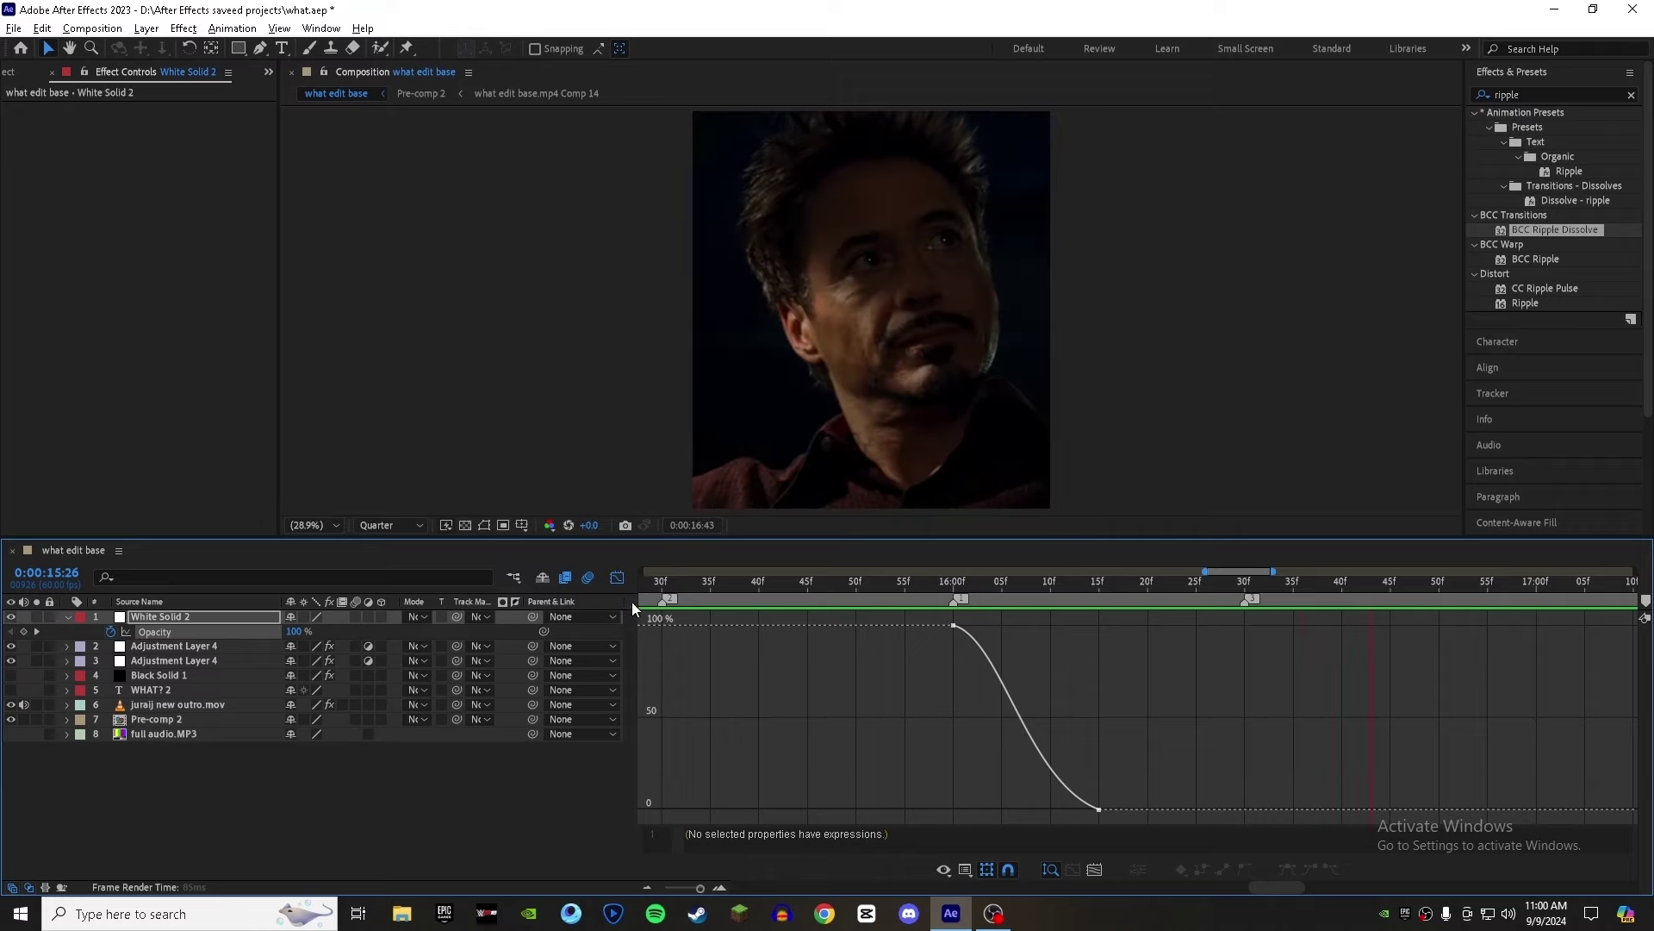
left_click(680, 597)
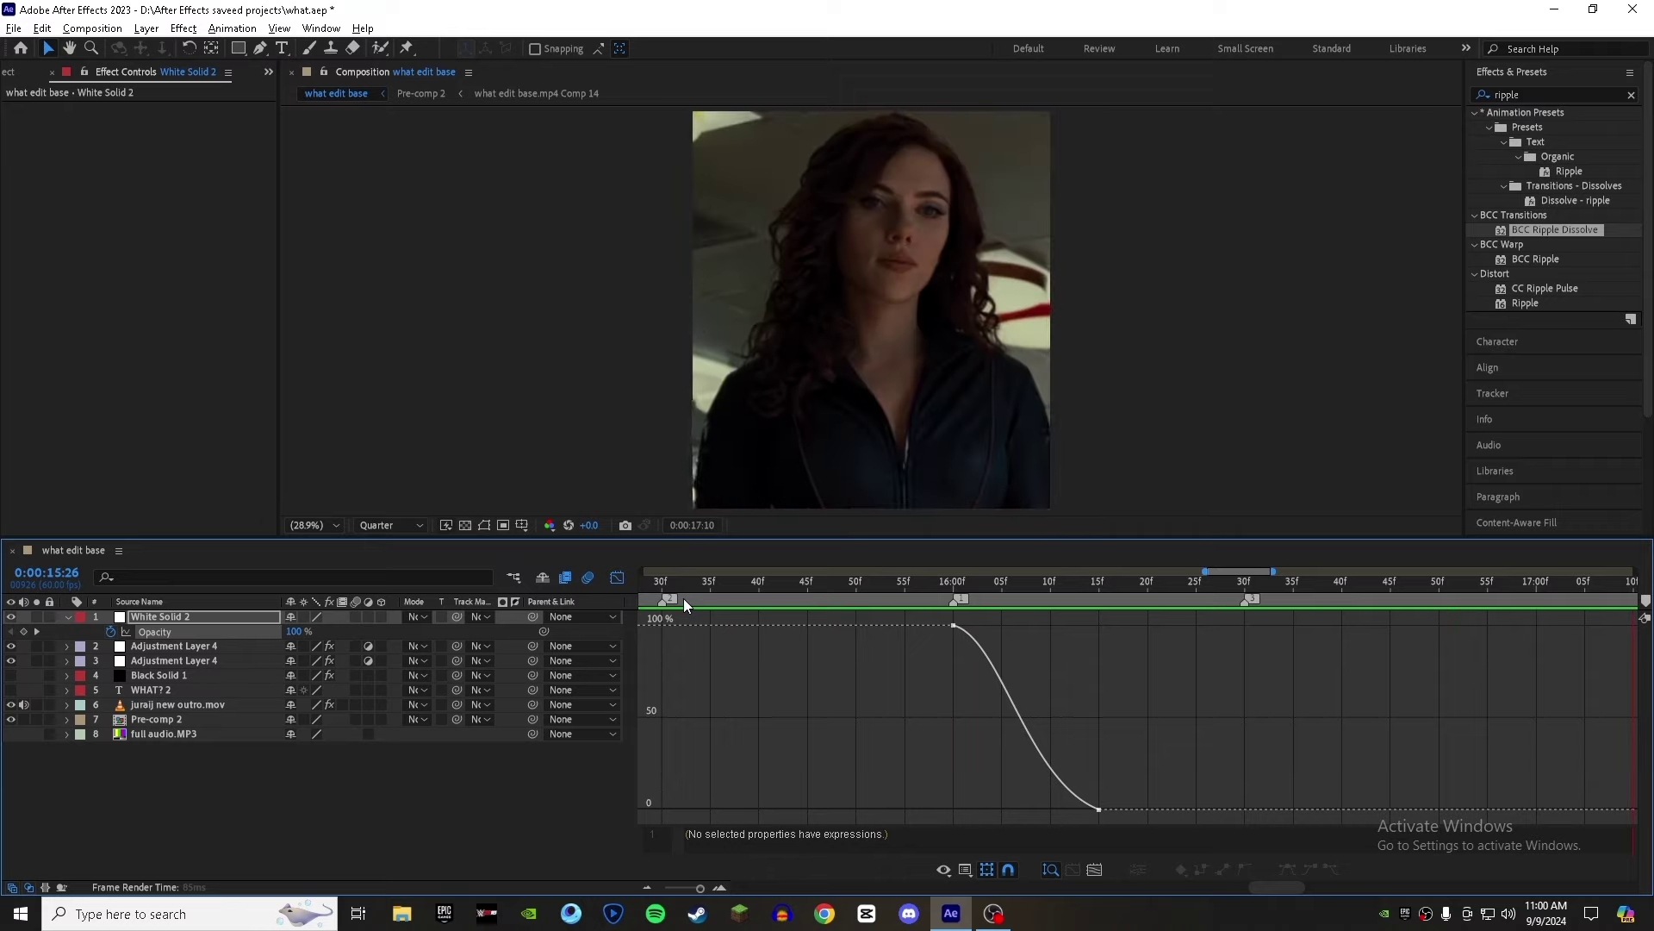
left_click(68, 617)
left_click(218, 737)
left_click(617, 578)
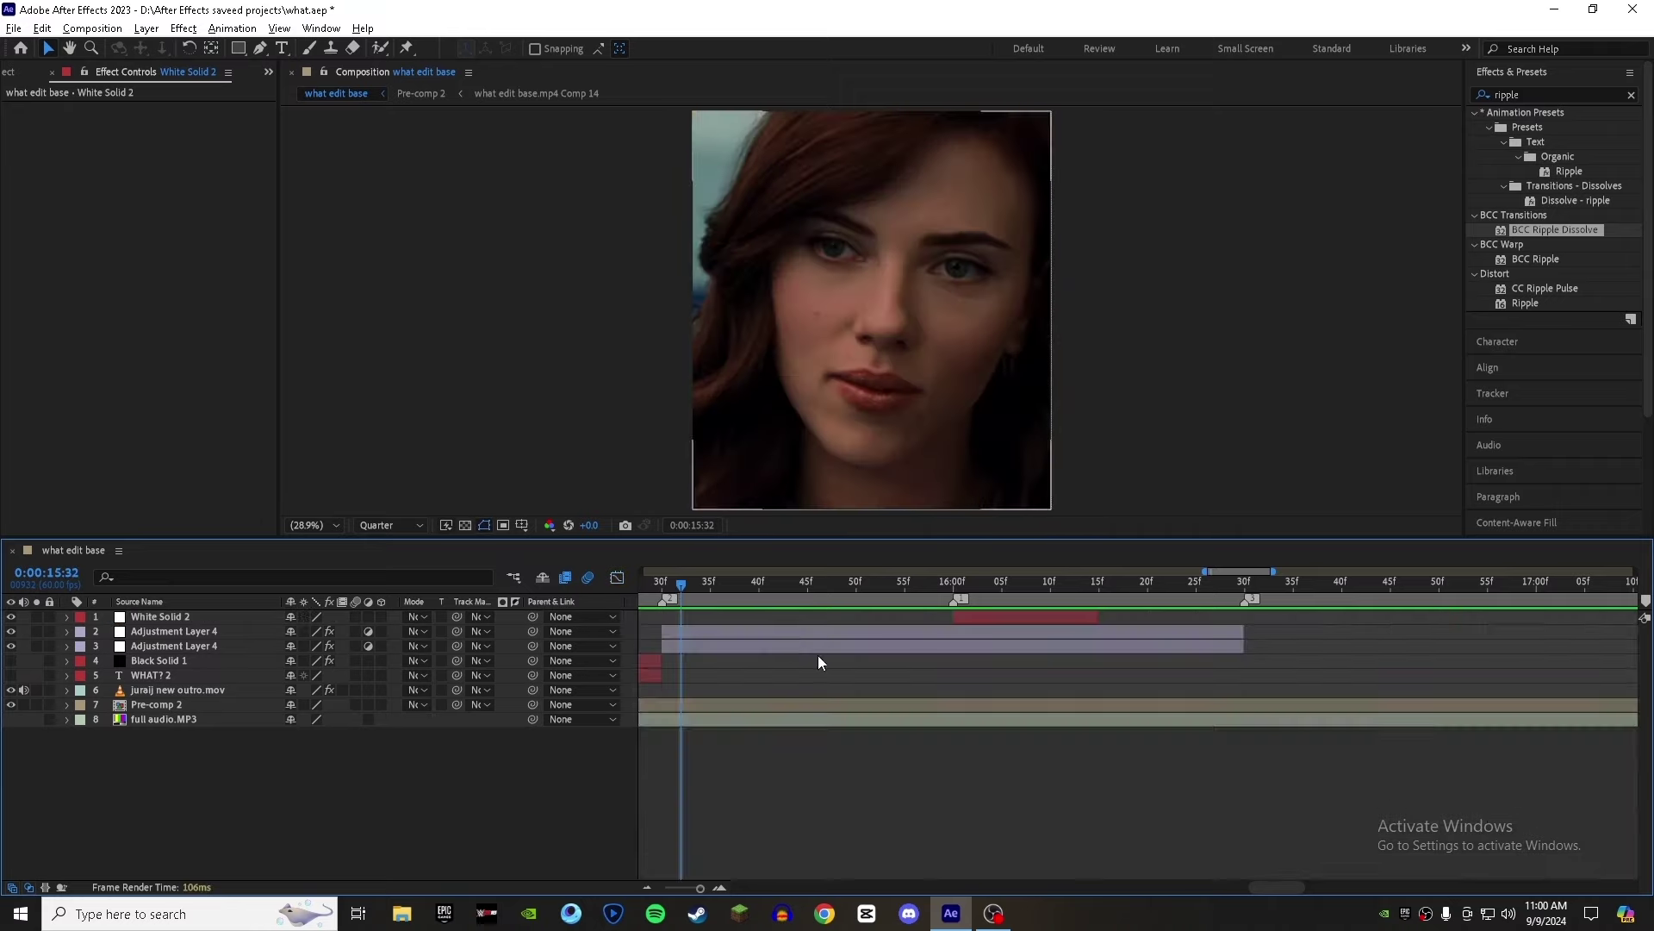
key("space")
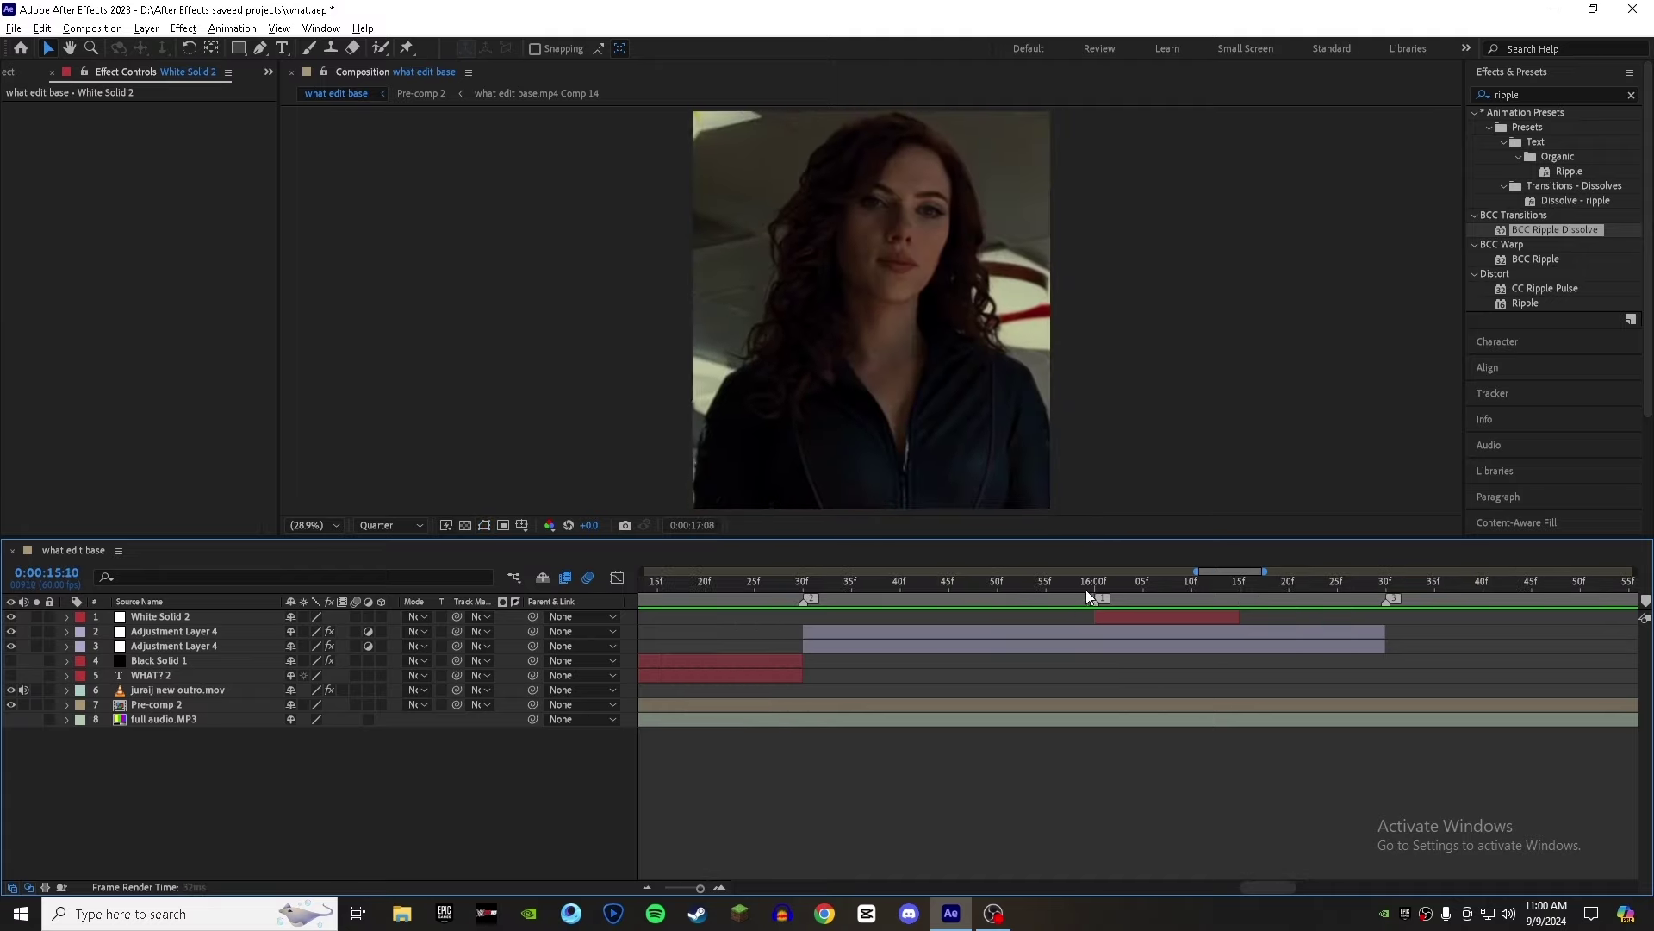
Duplicate the white solid and both adjustment layers, align the copies to 20:28, and reorder them
left_click(1104, 582)
left_click(399, 648)
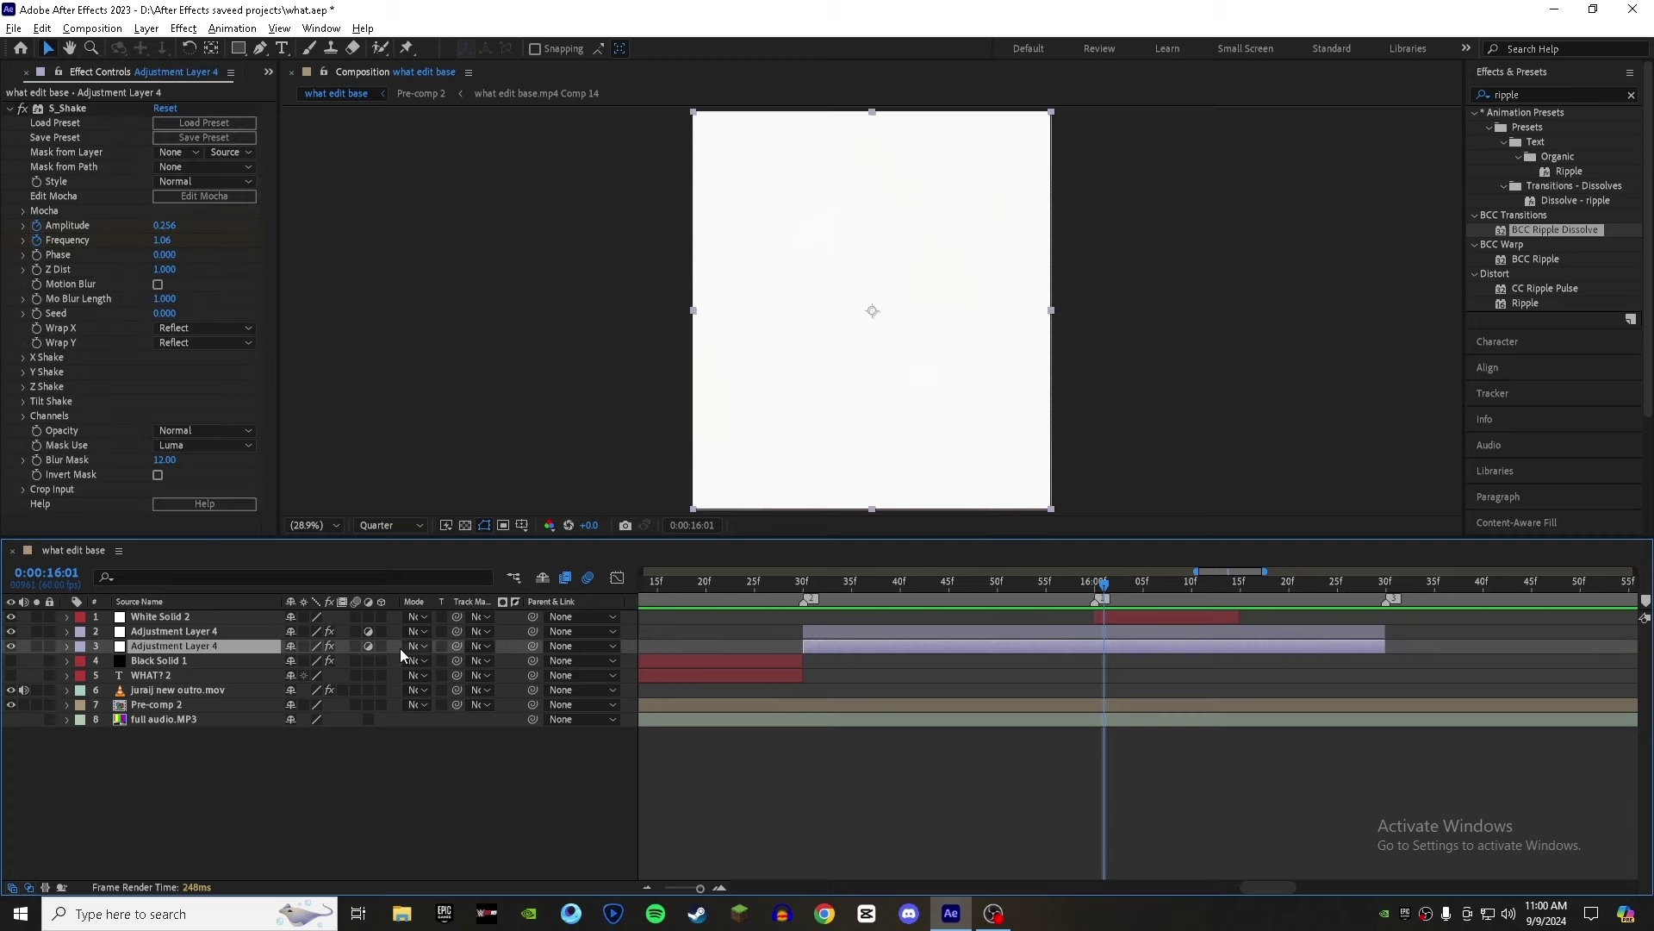
left_click(239, 616, "shift")
key("ctrl+d")
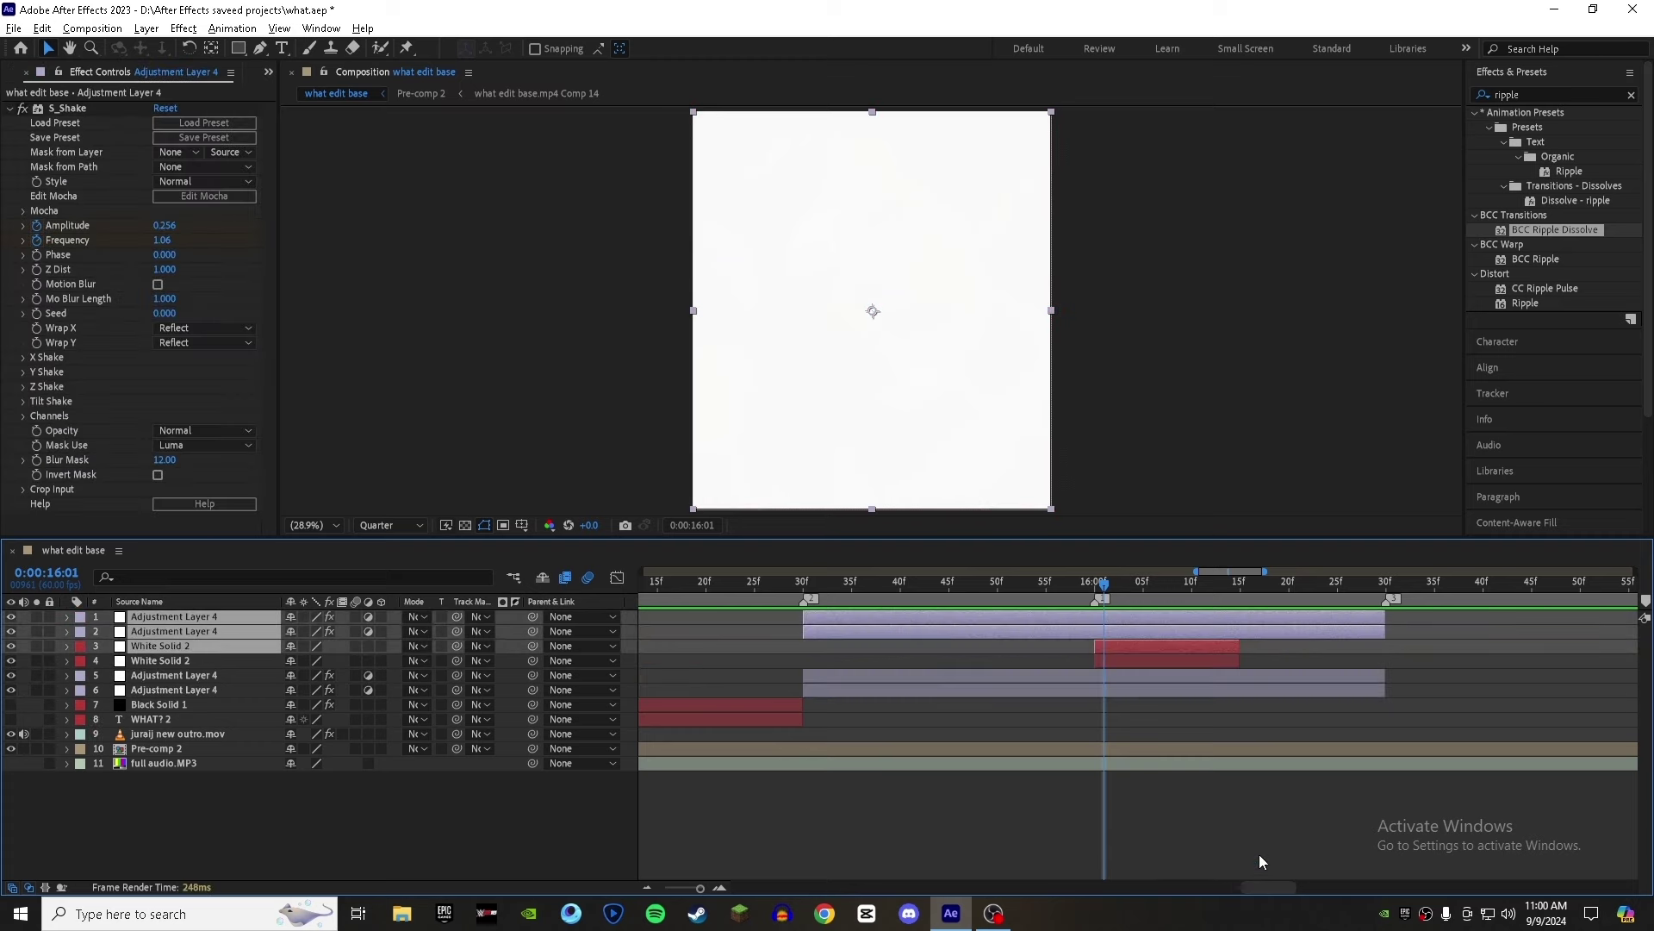
mouse_move(1141, 643)
left_mouse_down()
mouse_move(1633, 646)
mouse_move(1160, 639)
left_mouse_up()
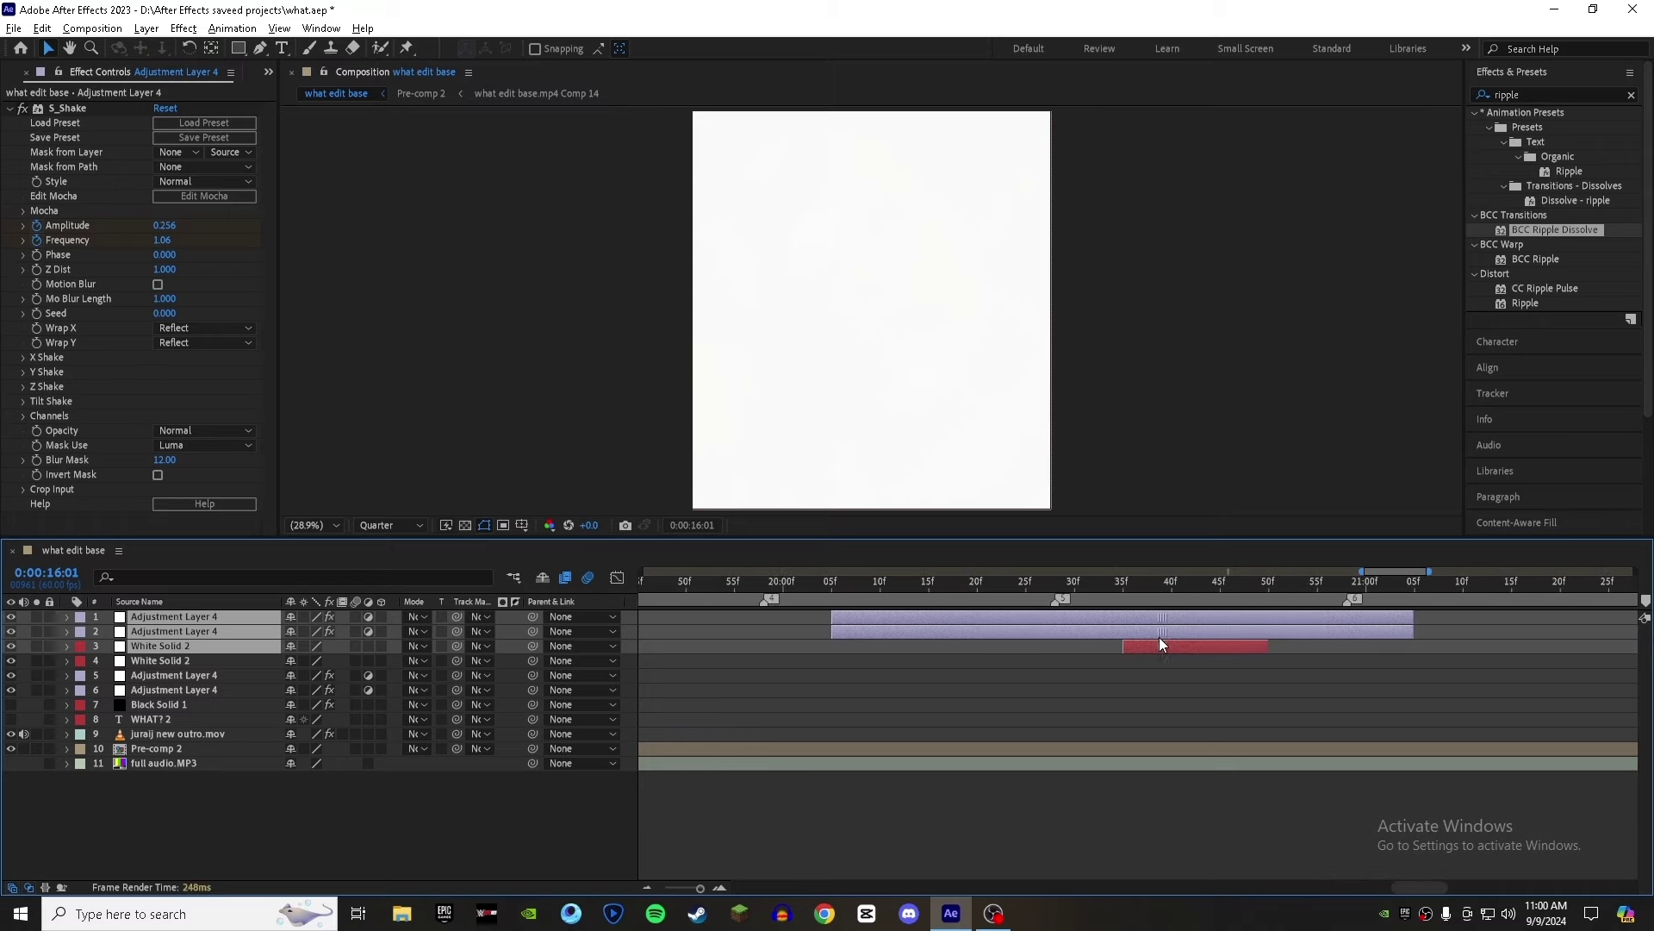
left_click_drag(1050, 589, 1054, 588)
left_click_drag(1155, 648, 1087, 648)
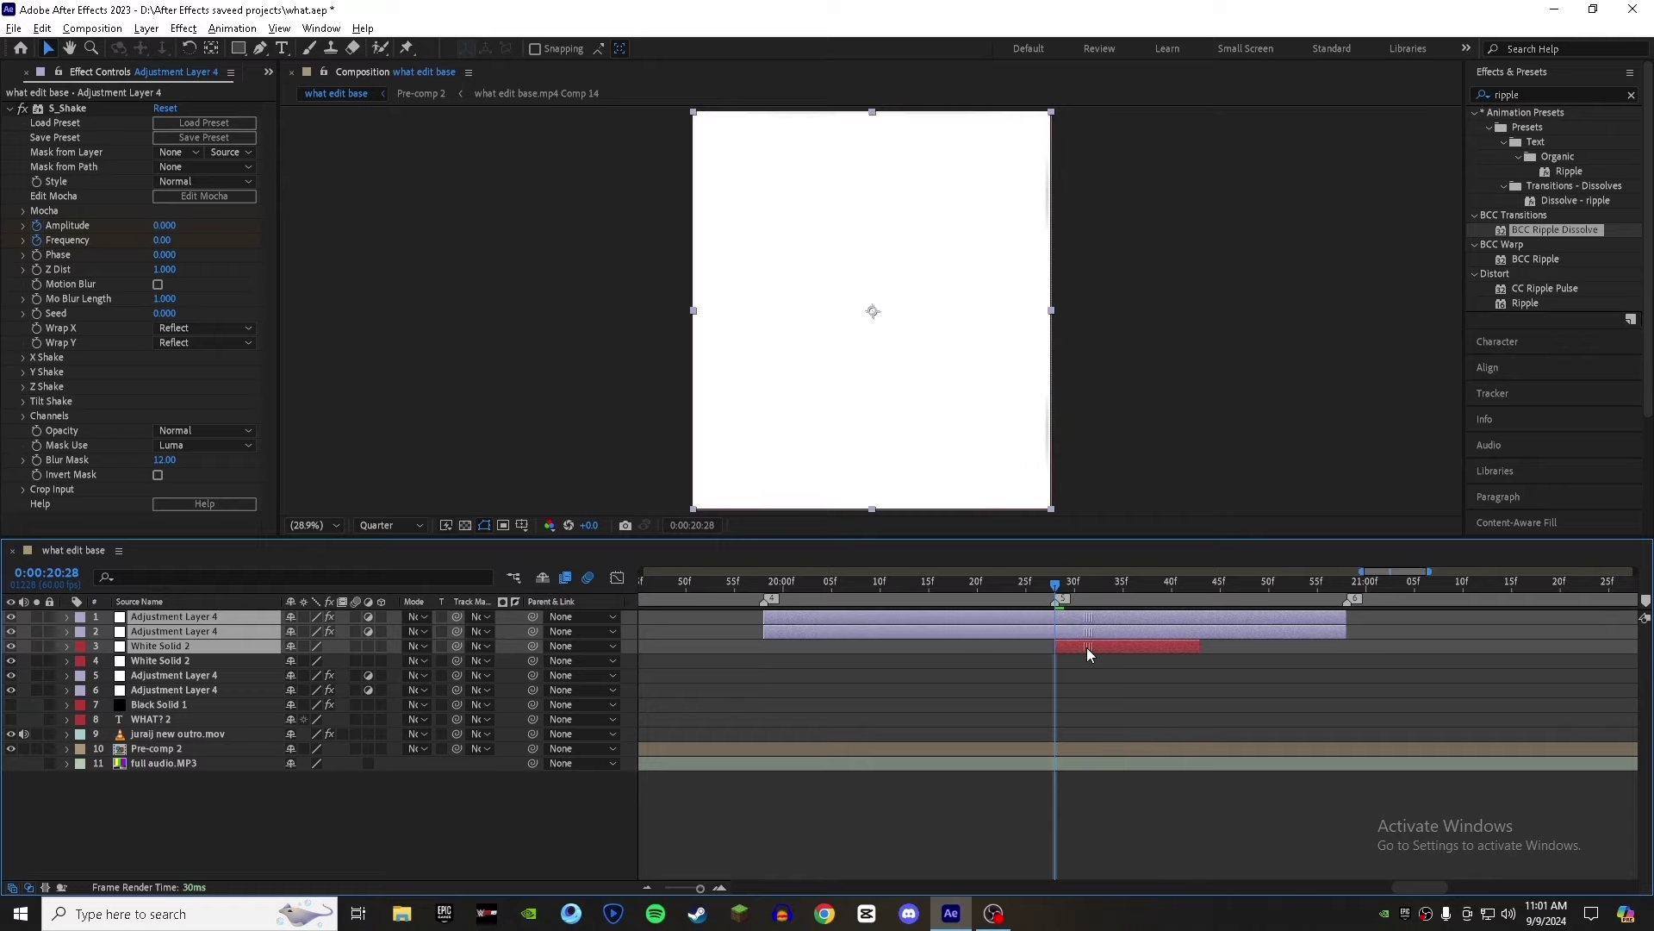
left_click(1089, 675)
mouse_move(240, 644)
left_mouse_down()
mouse_move(243, 612)
mouse_move(242, 648)
left_mouse_up()
left_click(912, 719)
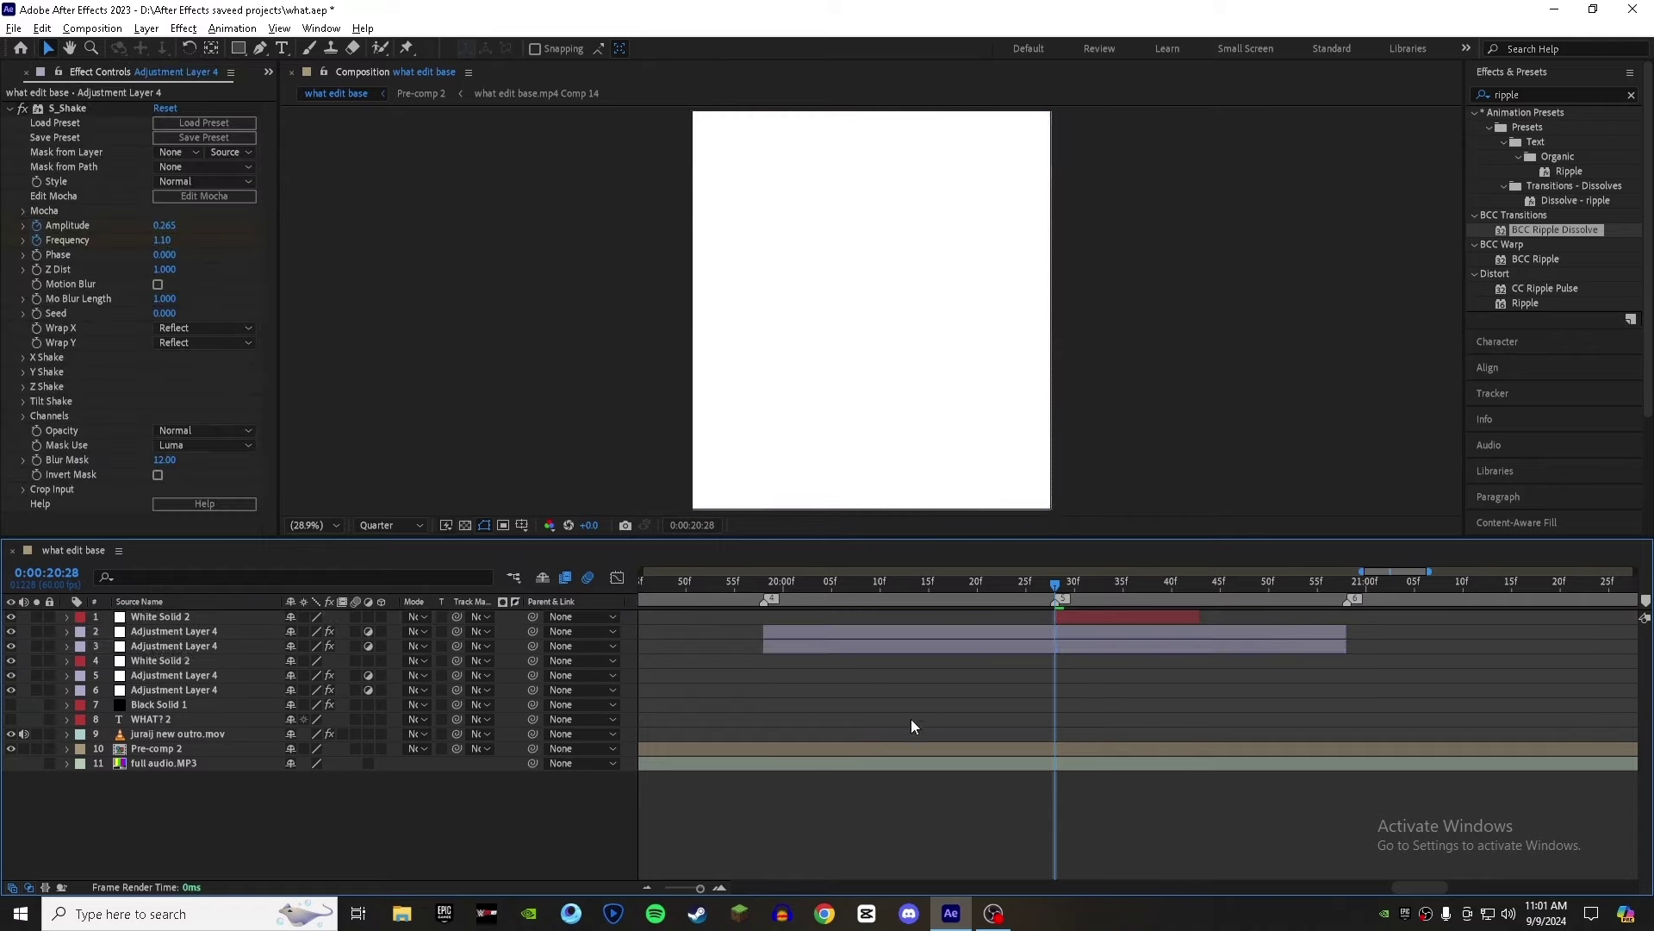
Duplicate the three layers again, align them to 24:54, reorder, and zoom out the timeline
left_click(1098, 648)
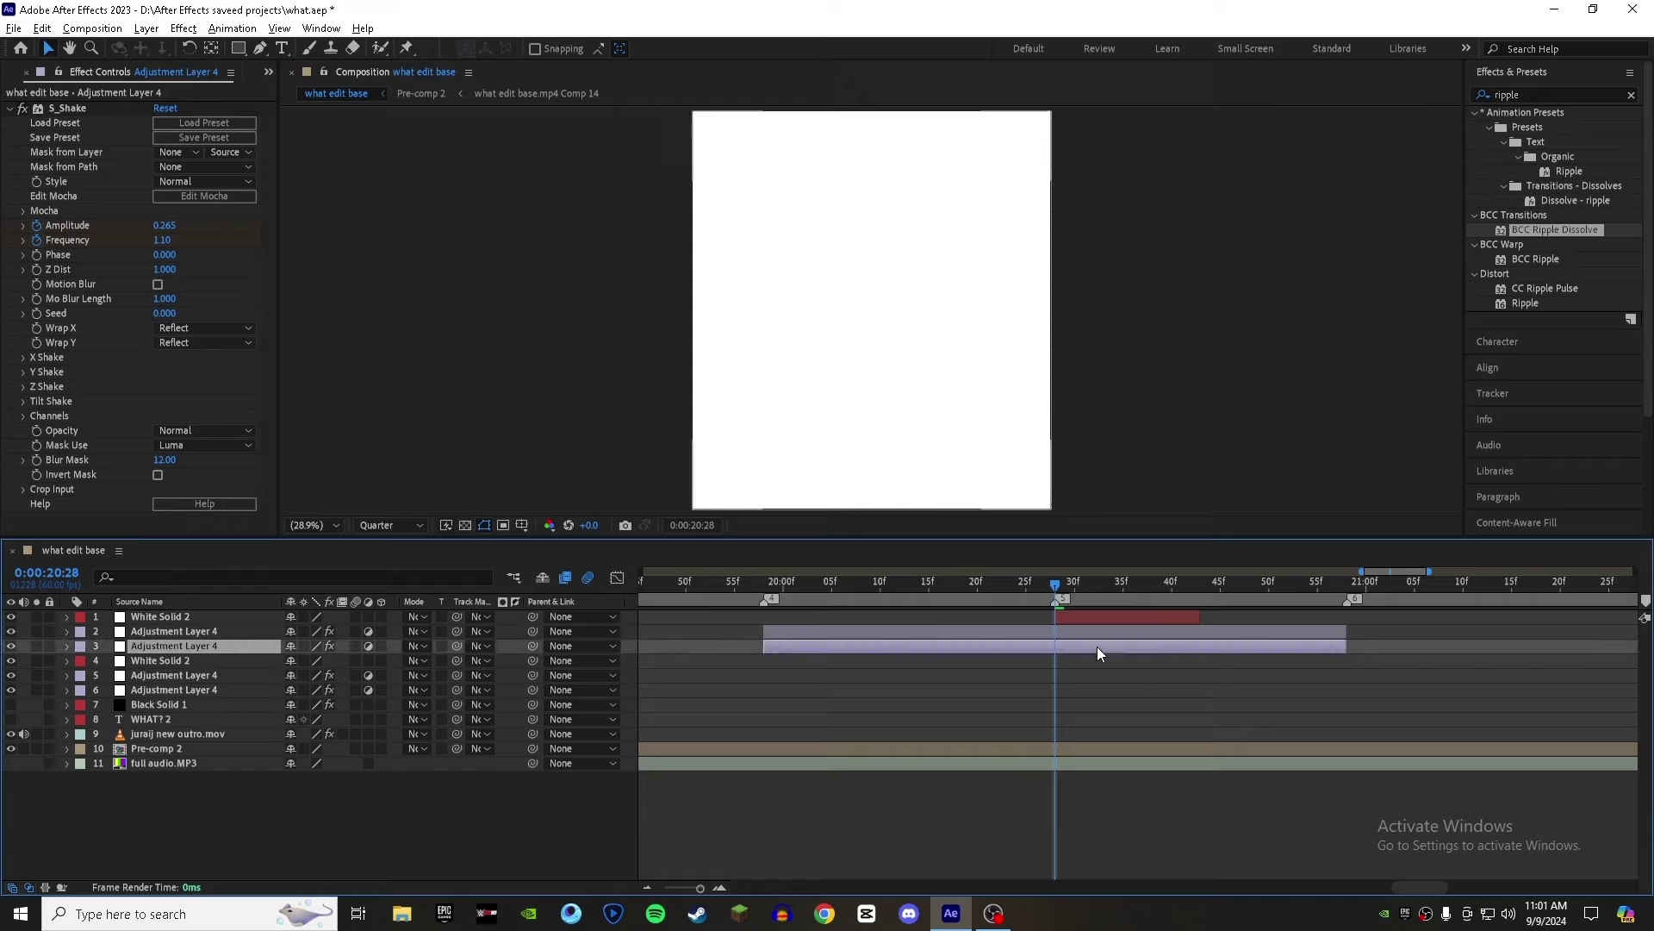
left_click(1082, 619, "shift")
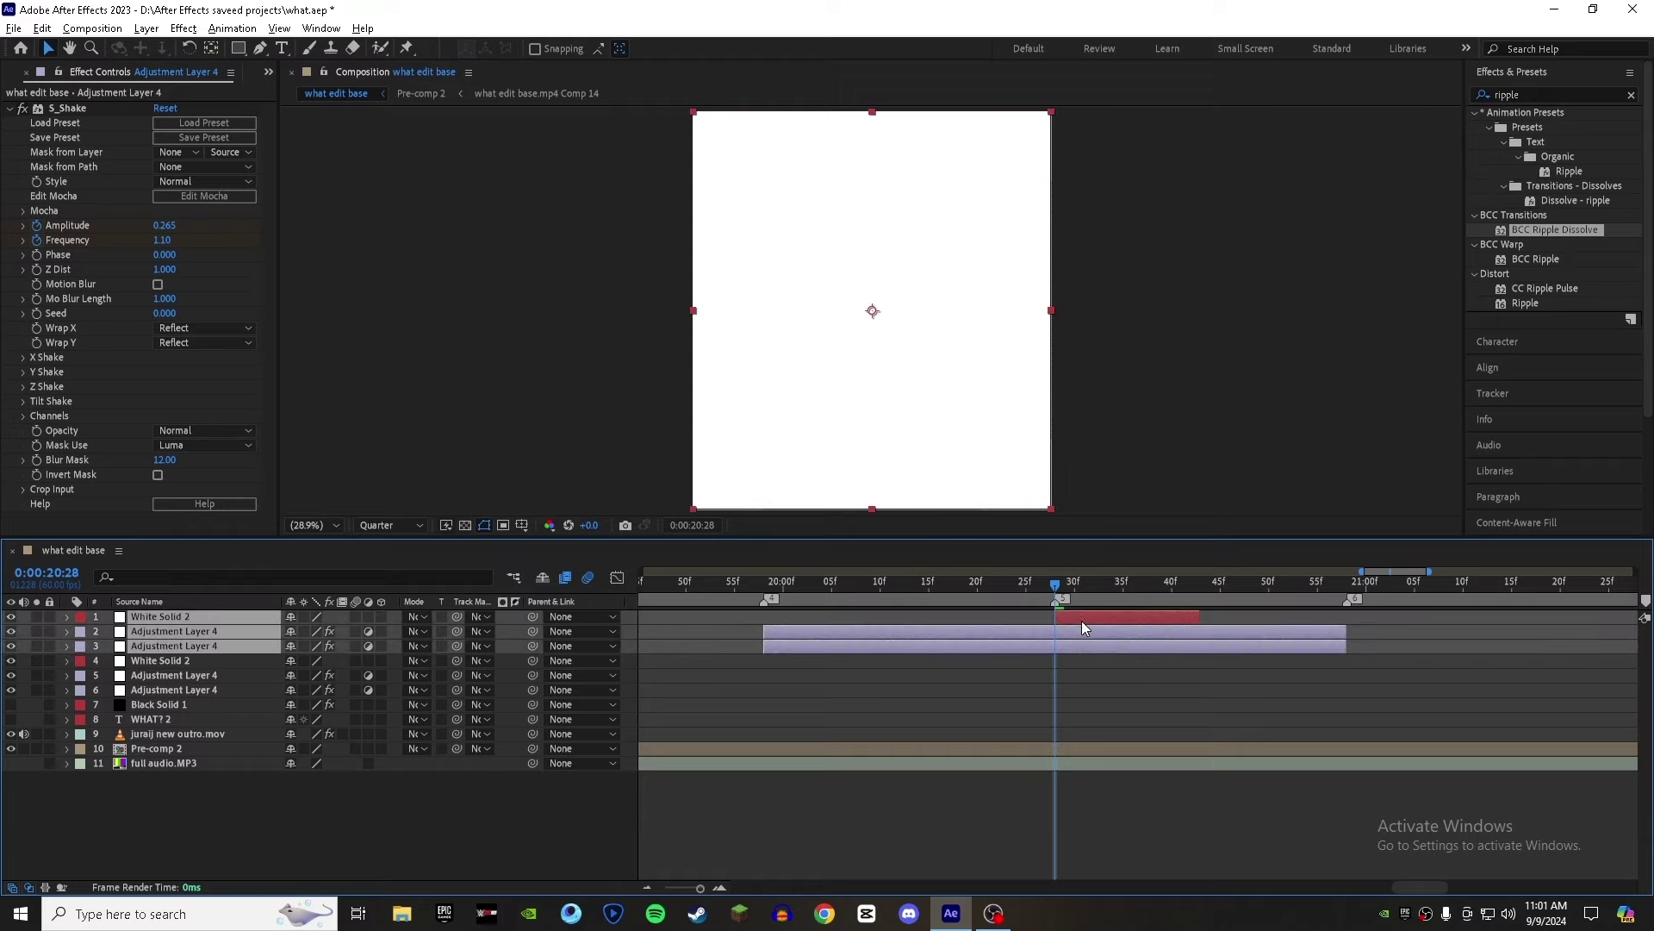
key("ctrl+d")
left_click_drag(1074, 617, 949, 637)
left_click(870, 593)
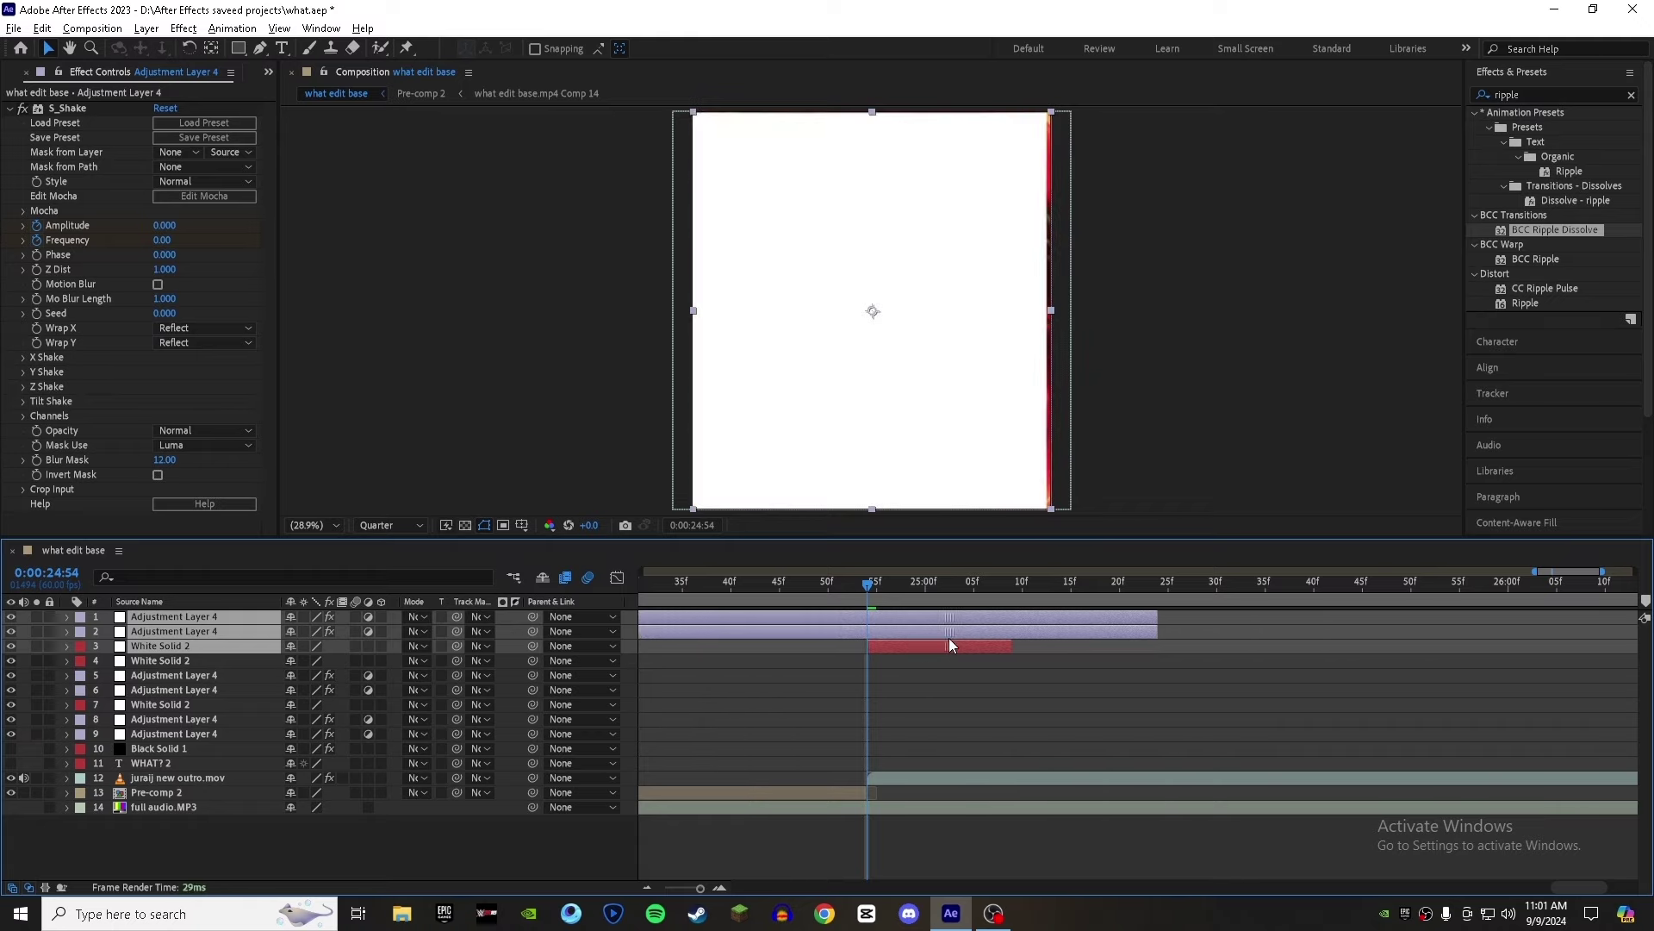
left_click(965, 690)
left_click_drag(243, 645, 245, 614)
left_click(246, 632)
left_click(245, 646)
left_click(811, 846)
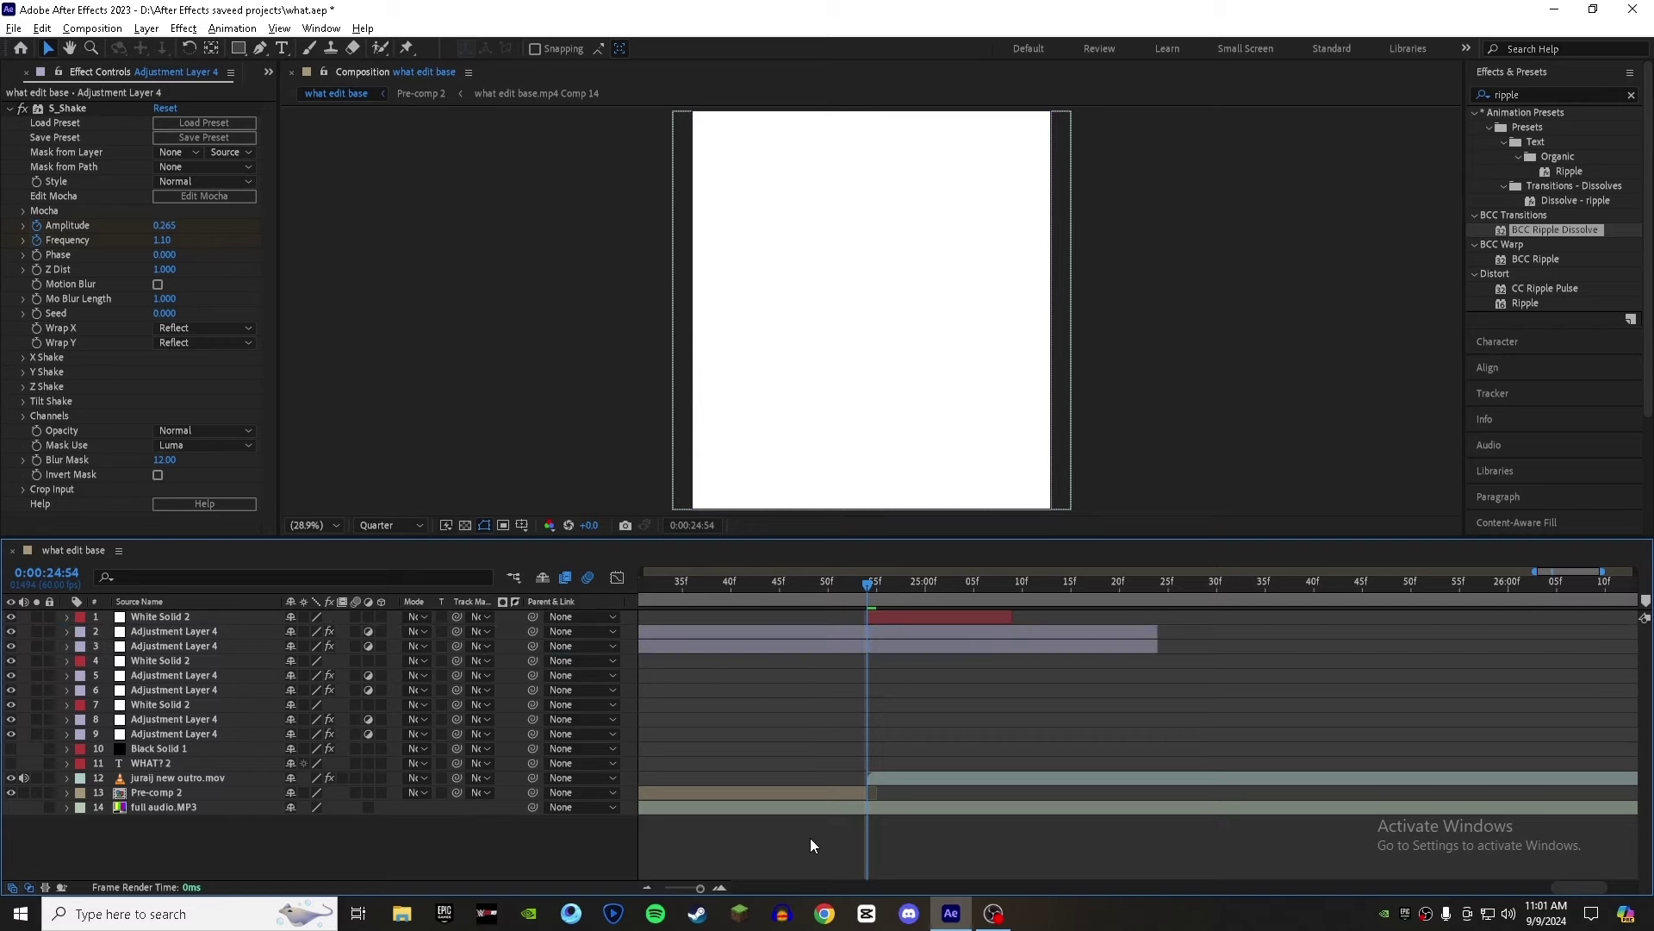
left_click_drag(700, 889, 664, 889)
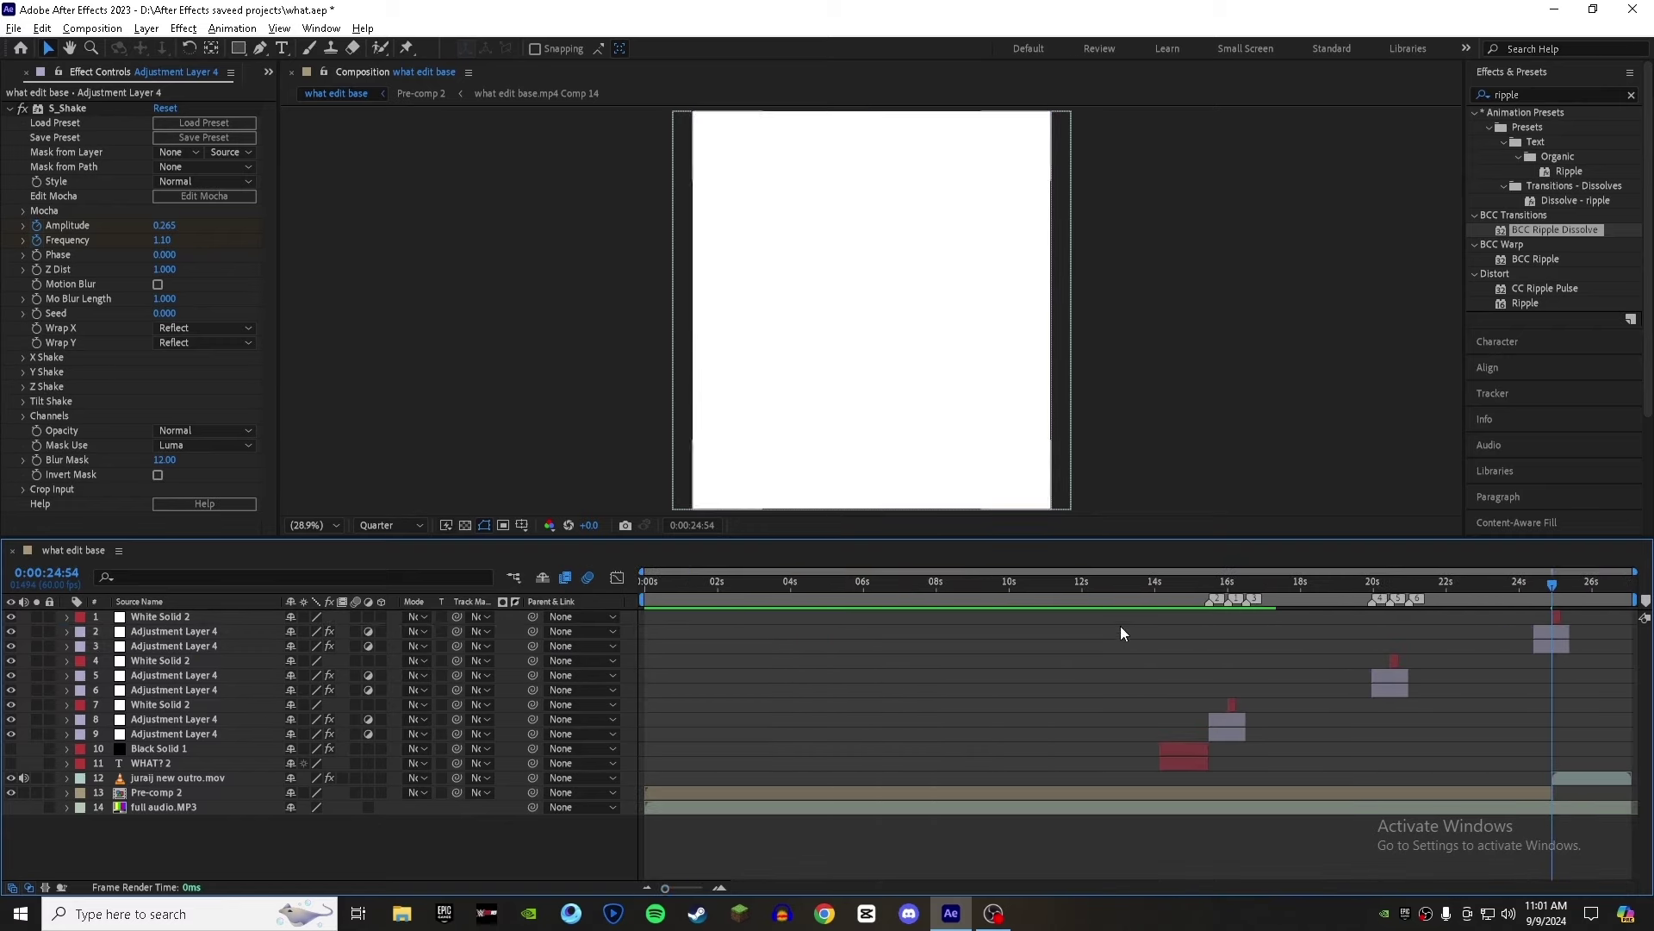
left_click_drag(1119, 595, 1177, 587)
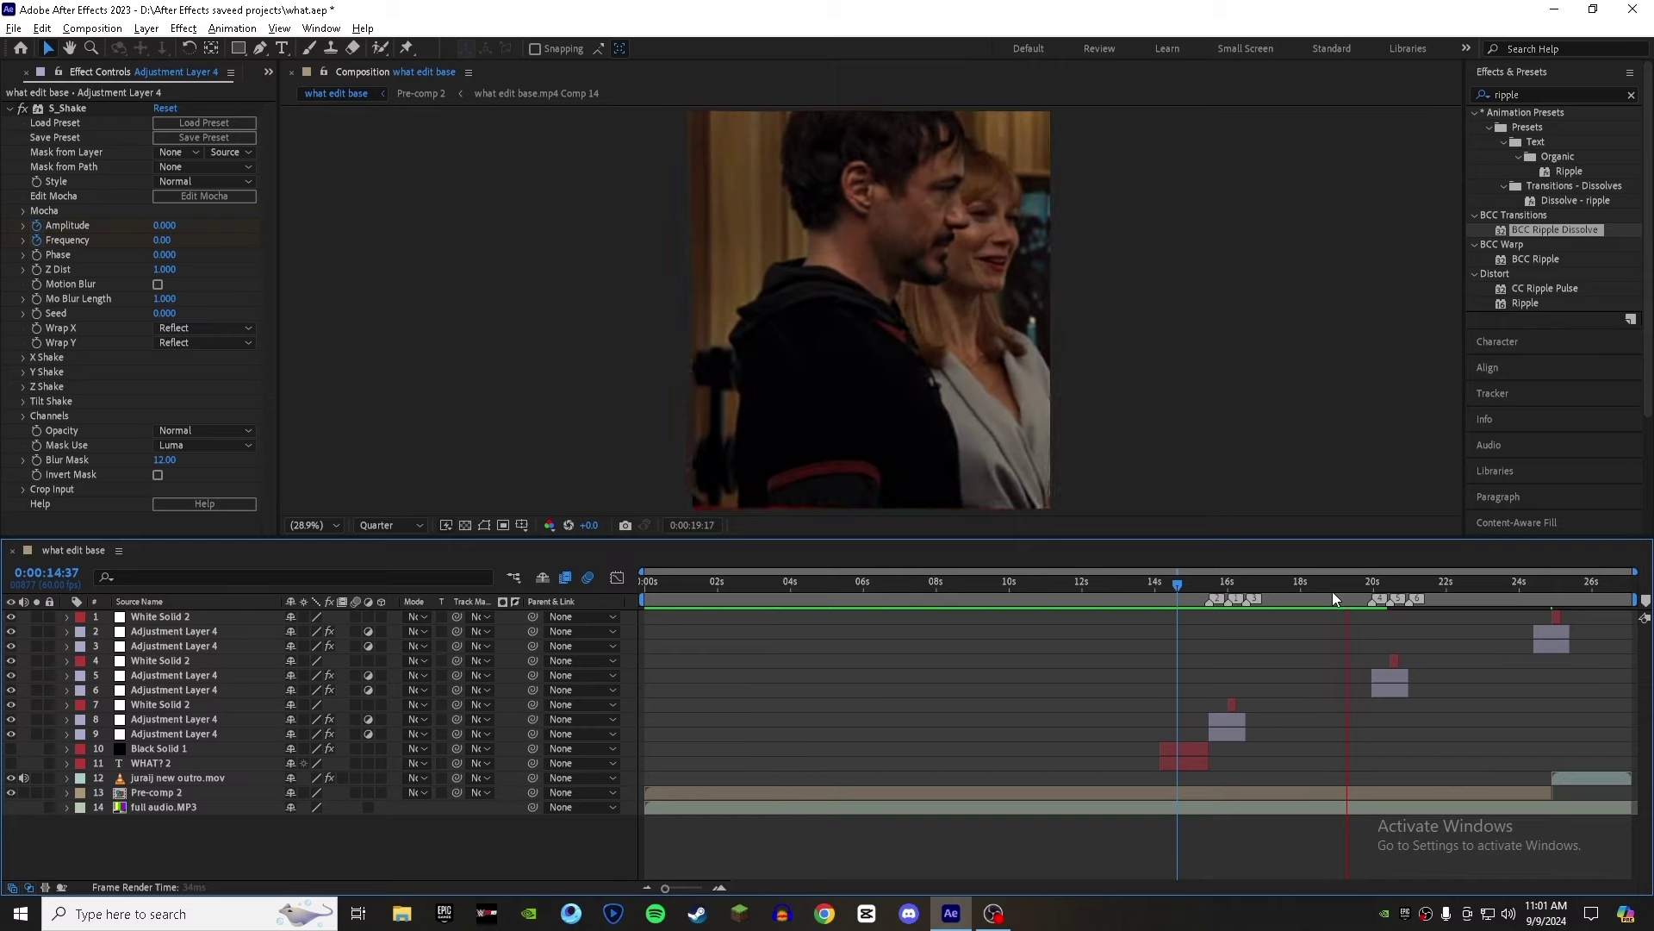
left_click_drag(1331, 591, 1251, 598)
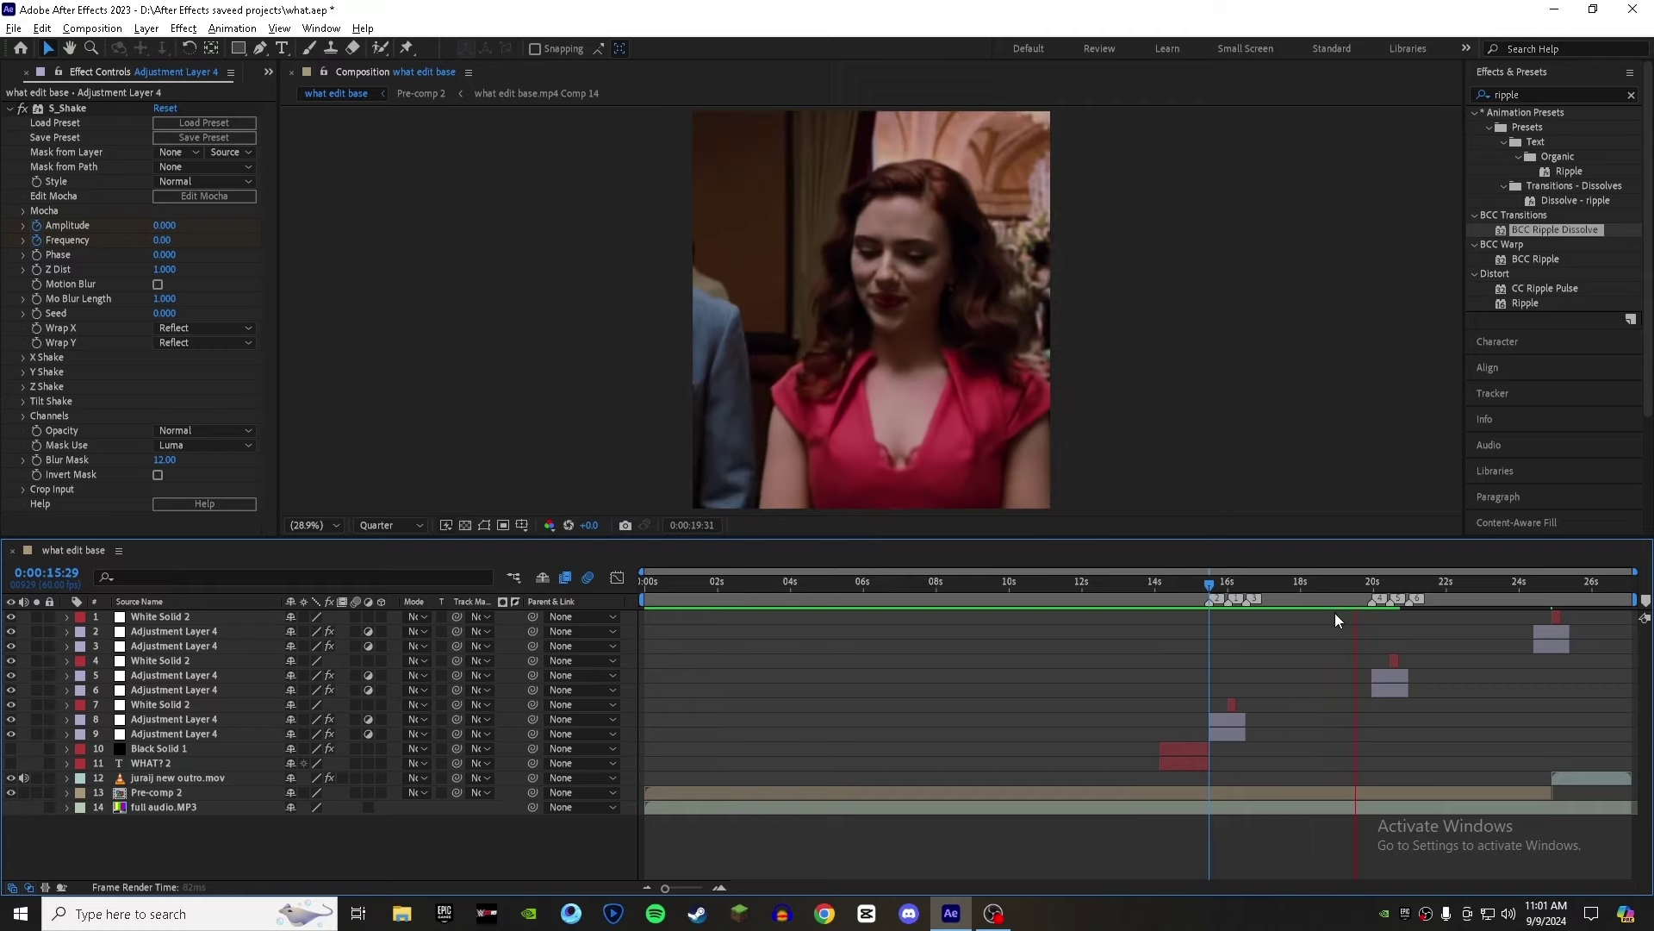
left_click_drag(1341, 609, 1207, 597)
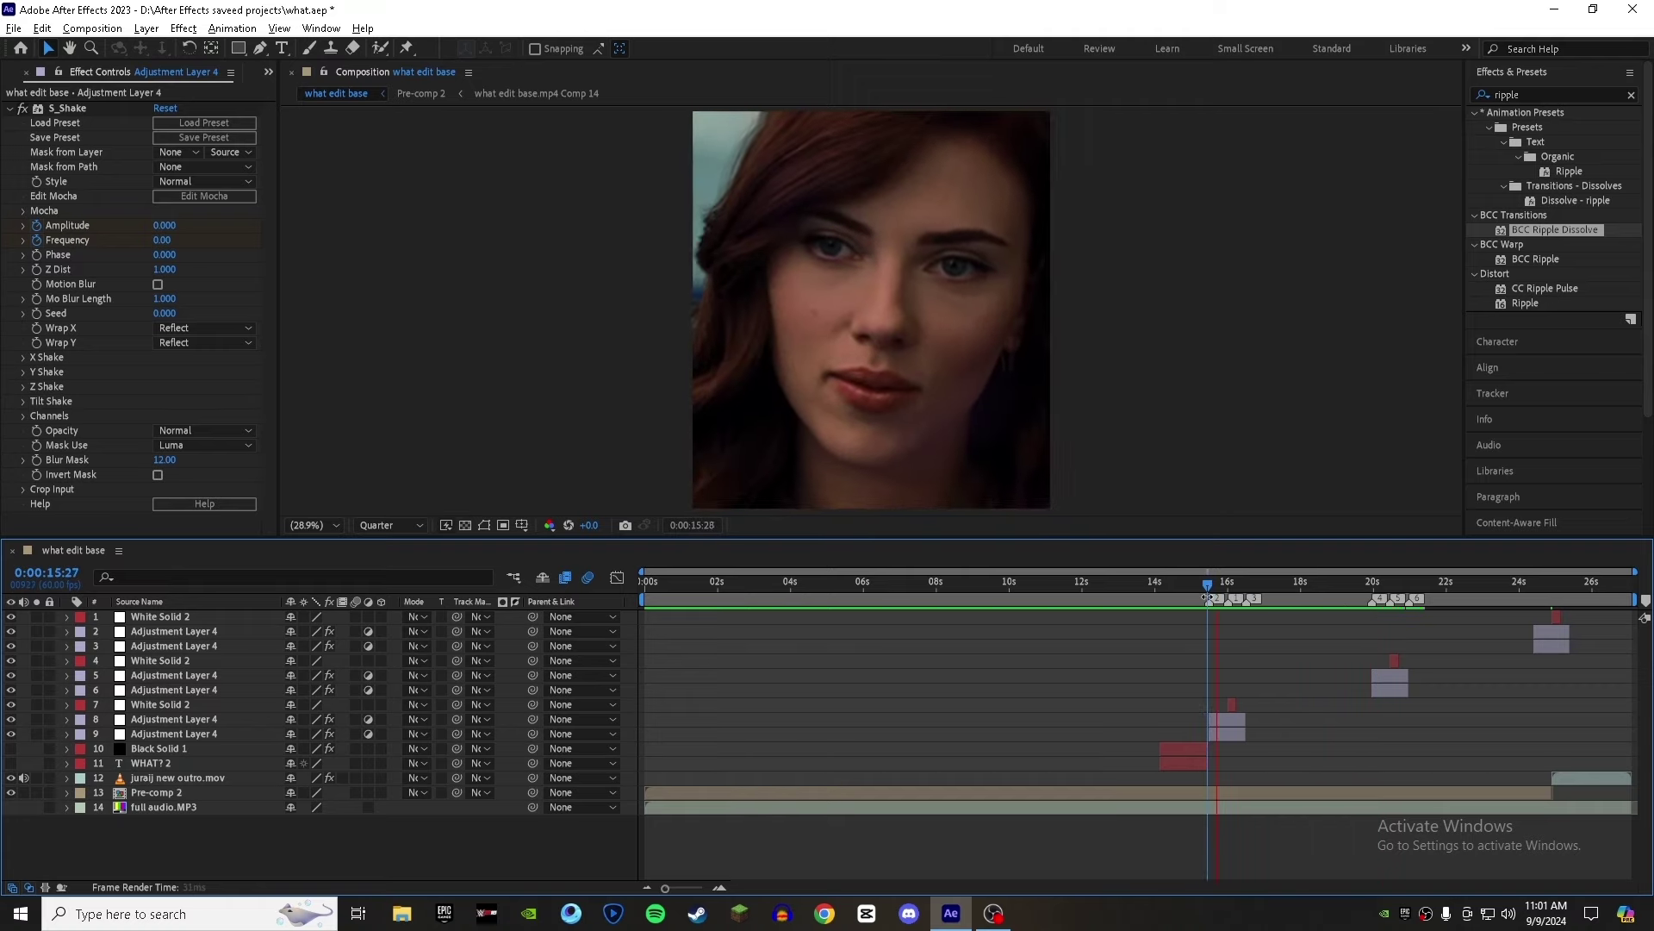